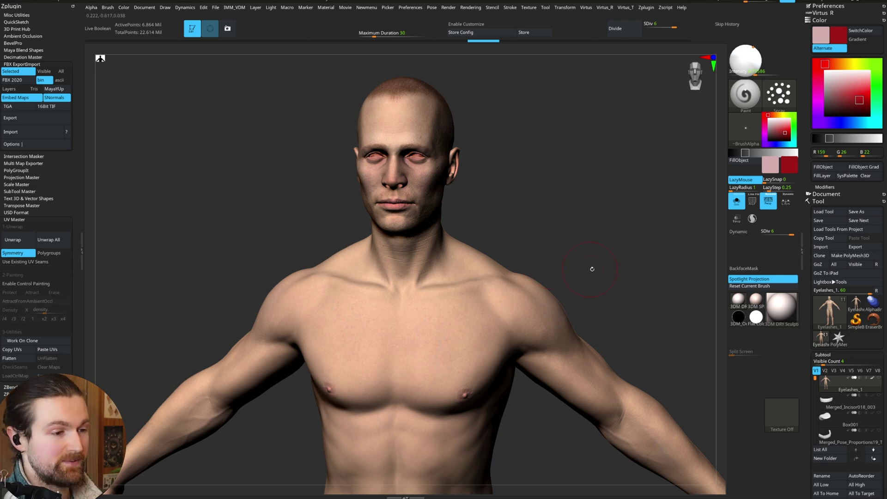
pyautogui.moveTo(590, 268); pyautogui.dragTo(437, 298)
pyautogui.moveTo(452, 333)
pyautogui.mouseDown()
pyautogui.moveTo(440, 305)
pyautogui.moveTo(481, 291)
pyautogui.mouseUp()
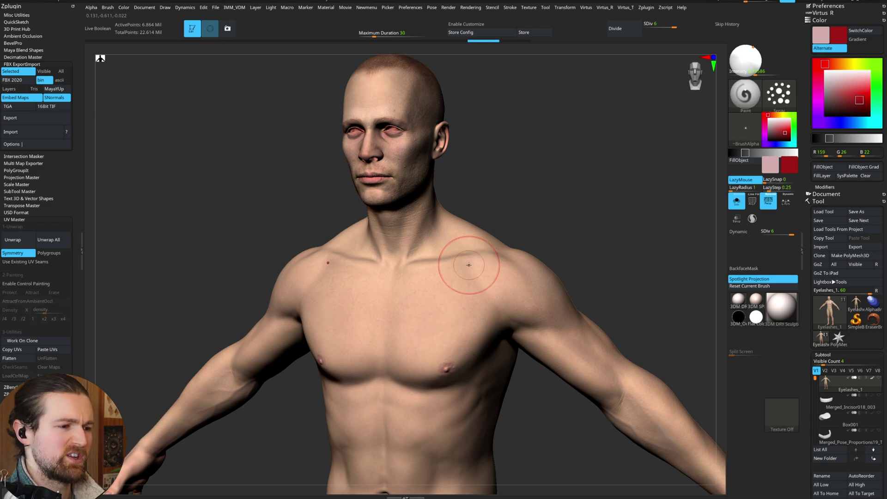
pyautogui.moveTo(481, 213); pyautogui.dragTo(531, 236)
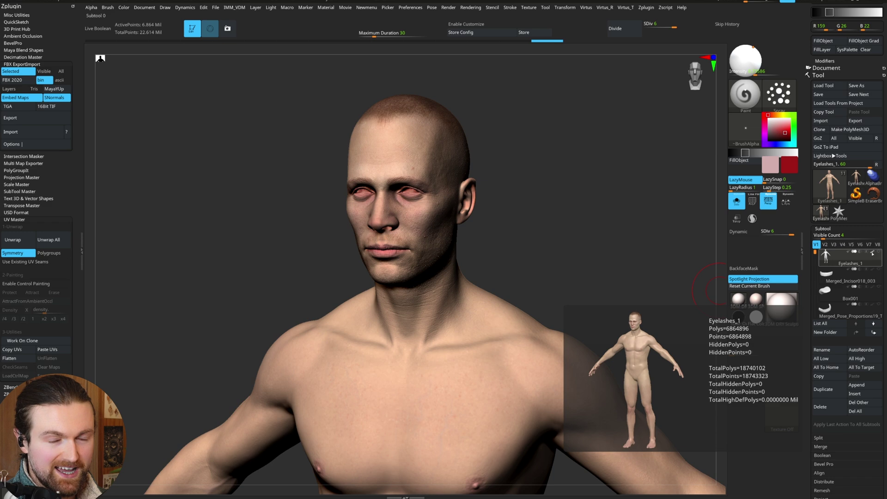
# - Select the Paint brush from the sculpting brushes
pyautogui.press('b')
pyautogui.press('p')
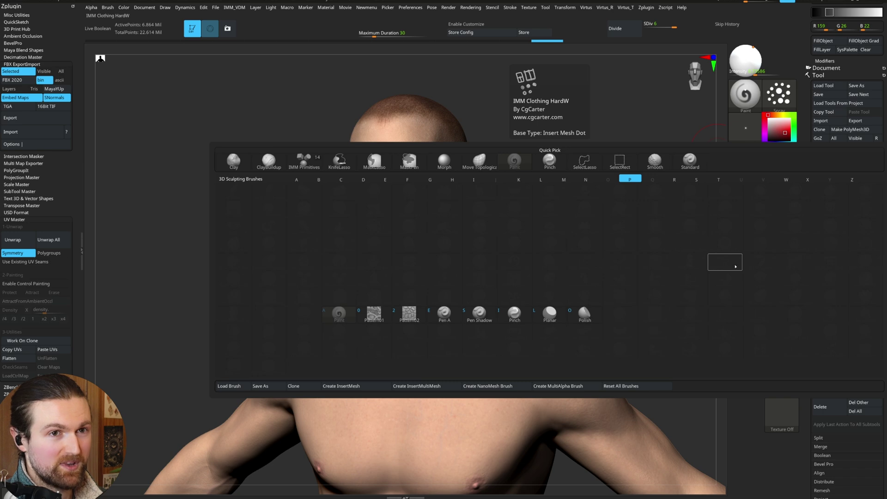
pyautogui.press('a')
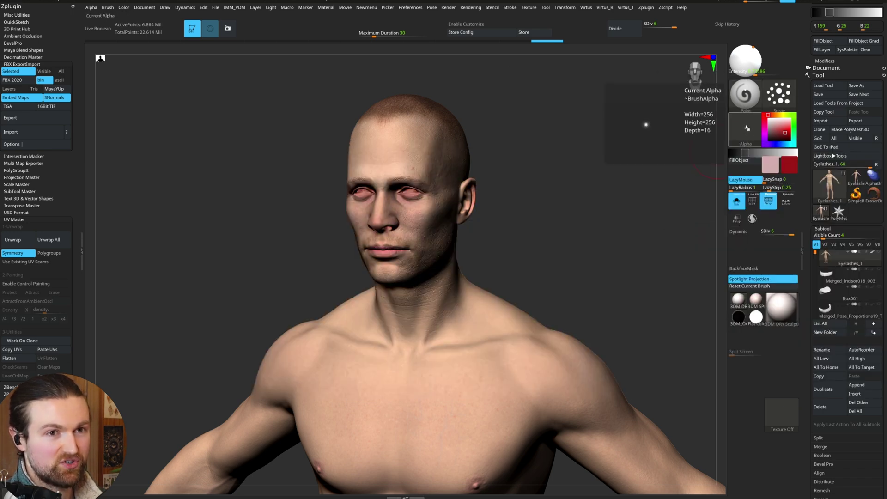
# - Switch the body mesh to subdivision level 1 and examine its base topology on the head and torso
pyautogui.keyDown('alt'); pyautogui.moveTo(553, 279); pyautogui.dragTo(556, 241); pyautogui.keyUp('alt')
pyautogui.moveTo(476, 365)
pyautogui.mouseDown()
pyautogui.moveTo(465, 388)
pyautogui.moveTo(452, 378)
pyautogui.mouseUp()
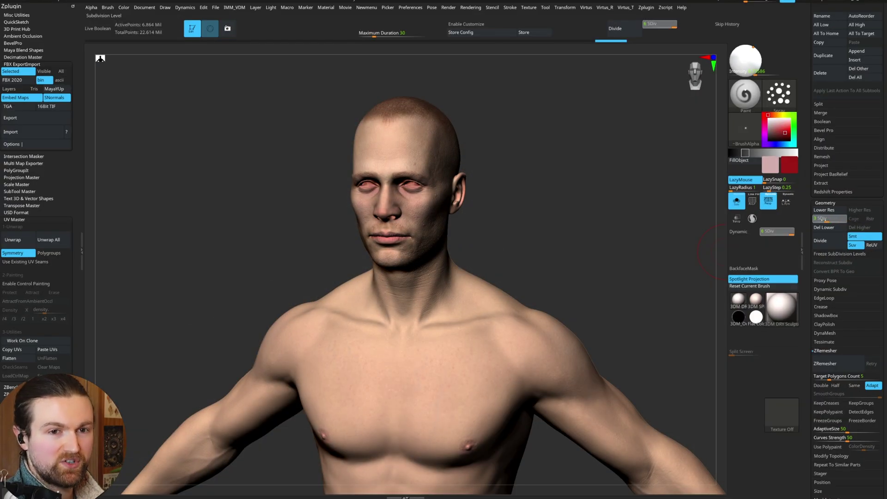
pyautogui.moveTo(824, 220); pyautogui.dragTo(815, 220)
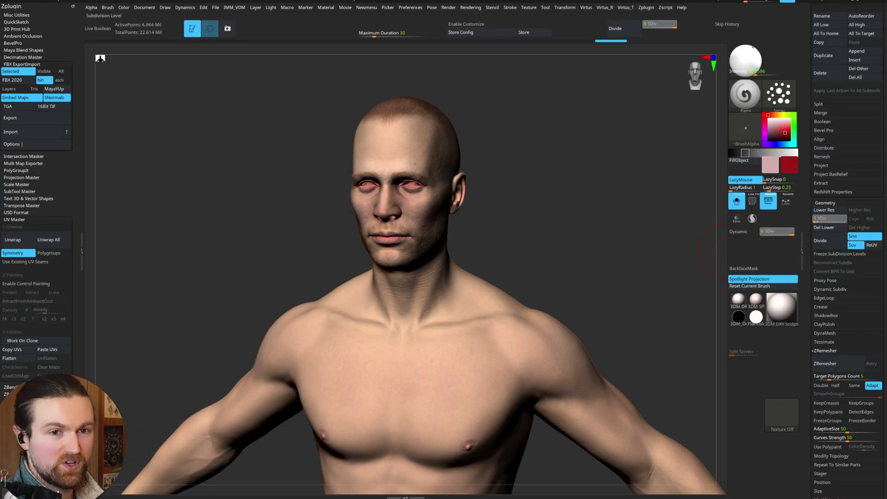
pyautogui.keyDown('alt'); pyautogui.moveTo(615, 285); pyautogui.dragTo(628, 267); pyautogui.keyUp('alt')
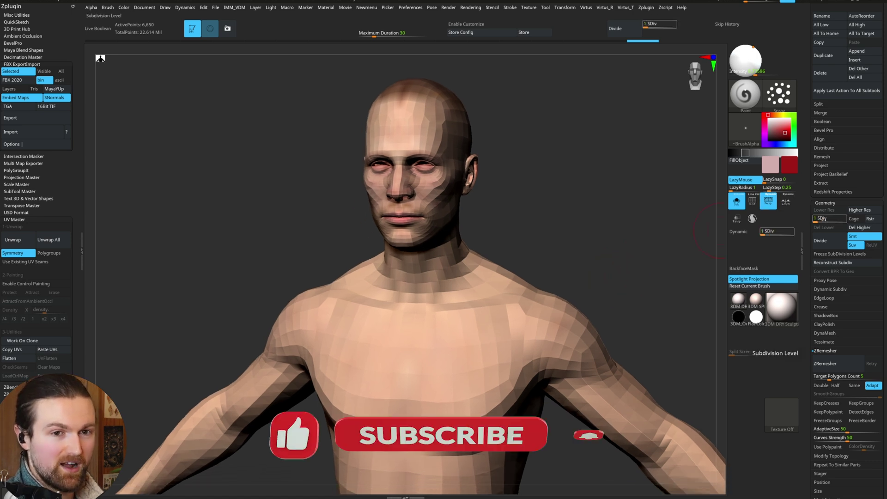
pyautogui.moveTo(603, 254); pyautogui.dragTo(534, 248)
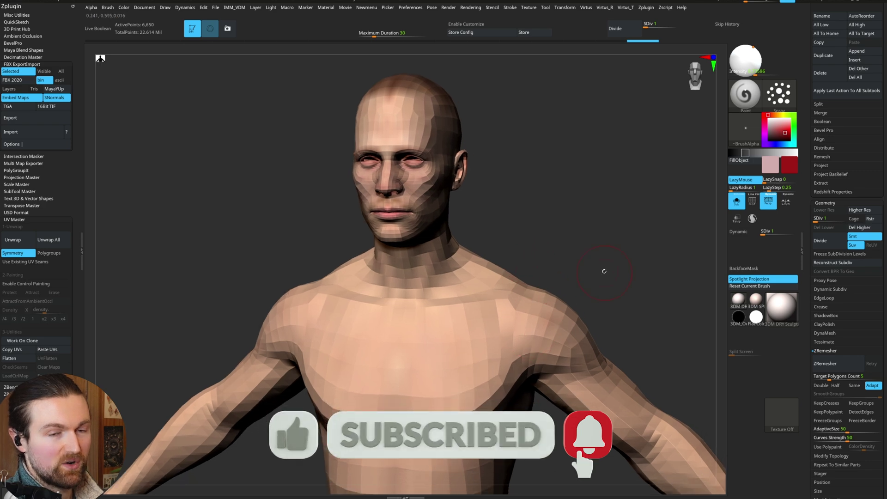
pyautogui.keyDown('alt'); pyautogui.moveTo(604, 271); pyautogui.dragTo(591, 257); pyautogui.keyUp('alt')
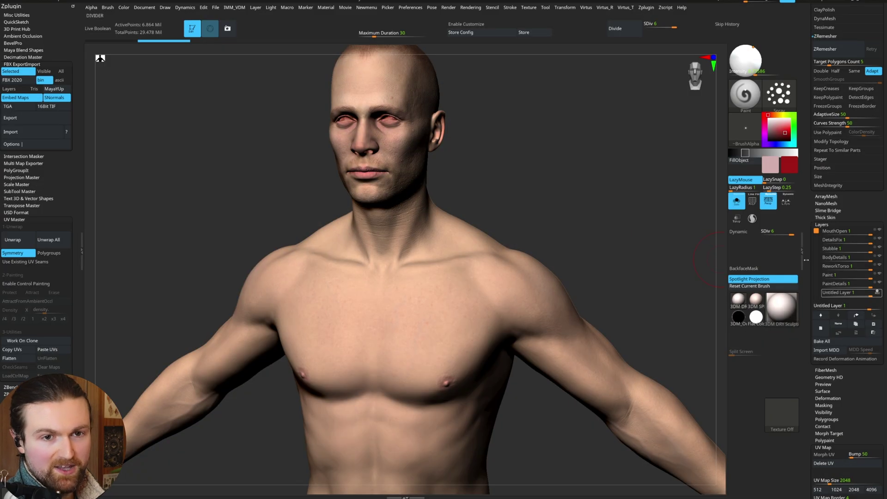
# - Delete the lower subdivision levels of the duplicated body subtool, keeping only its level 6 detail
pyautogui.scroll(2, 835, 245)
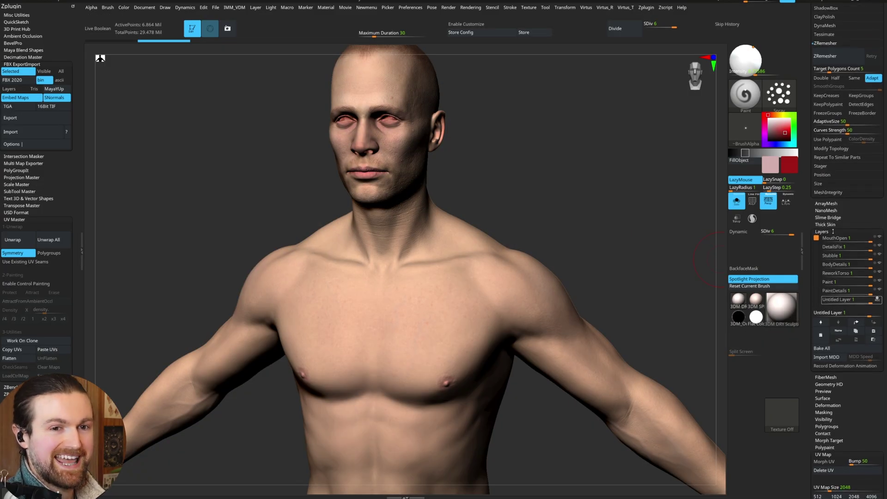
pyautogui.moveTo(877, 301)
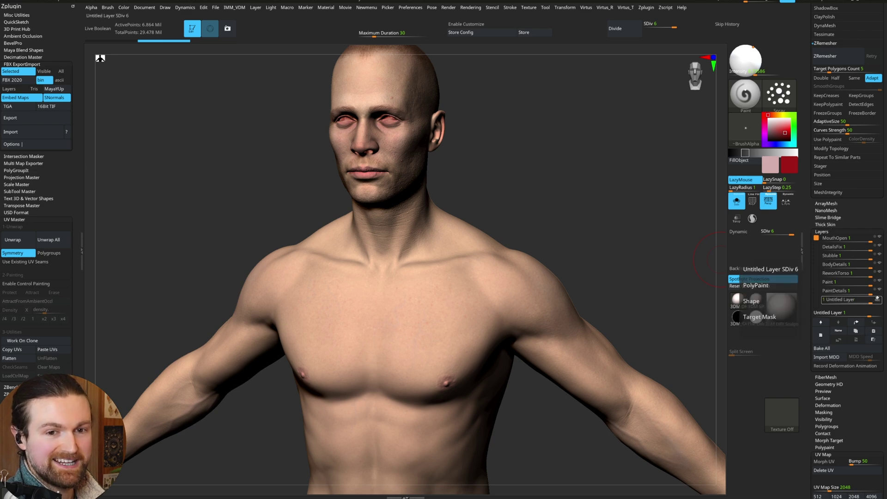
pyautogui.scroll(5, 860, 277)
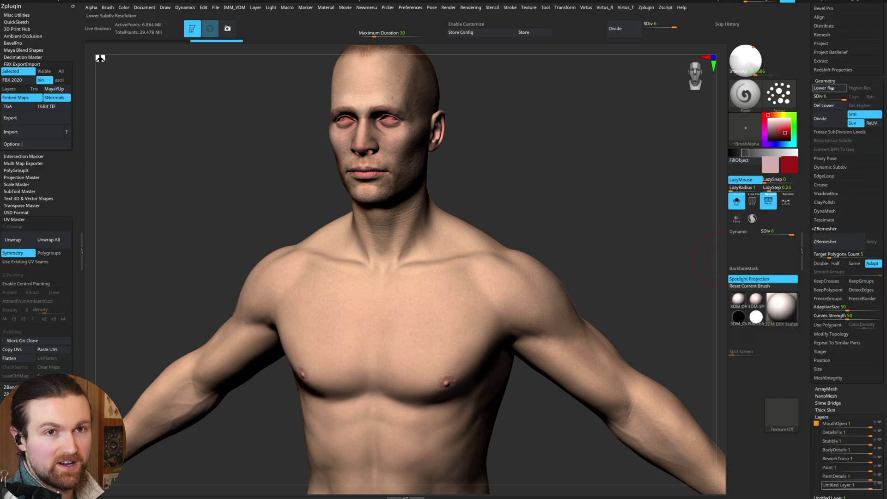
pyautogui.click(834, 106)
pyautogui.click(833, 106)
pyautogui.moveTo(834, 87); pyautogui.dragTo(834, 158)
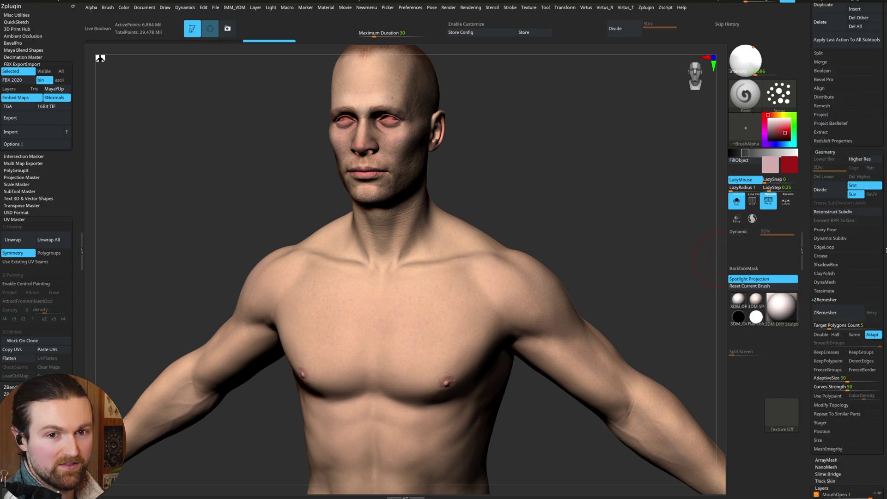
# - Toggle the MouthOpen layer to check its effect on the face
pyautogui.scroll(-8, 886, 231)
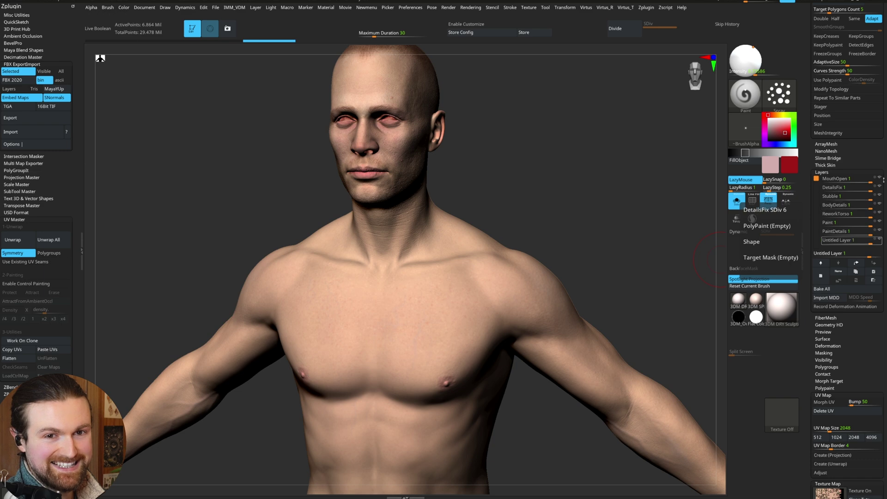
pyautogui.keyDown('alt'); pyautogui.moveTo(657, 190); pyautogui.dragTo(674, 234); pyautogui.keyUp('alt')
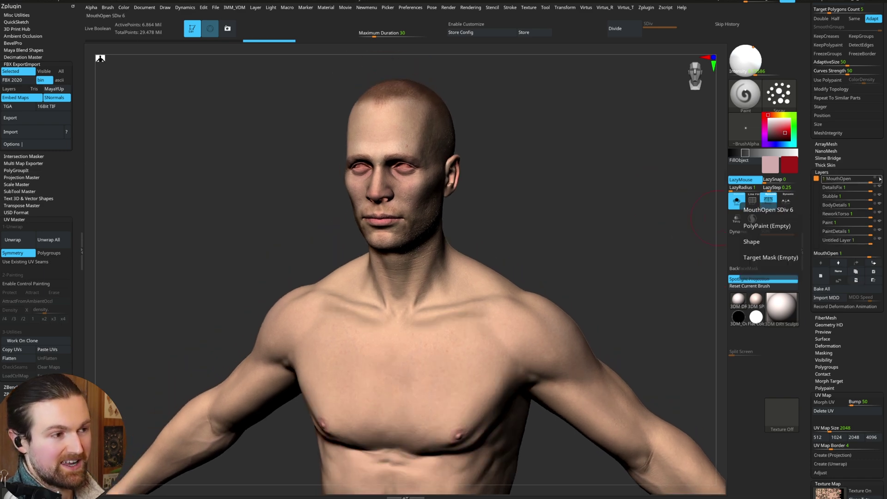
pyautogui.click(879, 179)
pyautogui.scroll(1, 879, 206)
pyautogui.click(880, 207)
pyautogui.keyDown('alt'); pyautogui.moveTo(477, 240); pyautogui.dragTo(576, 212); pyautogui.keyUp('alt')
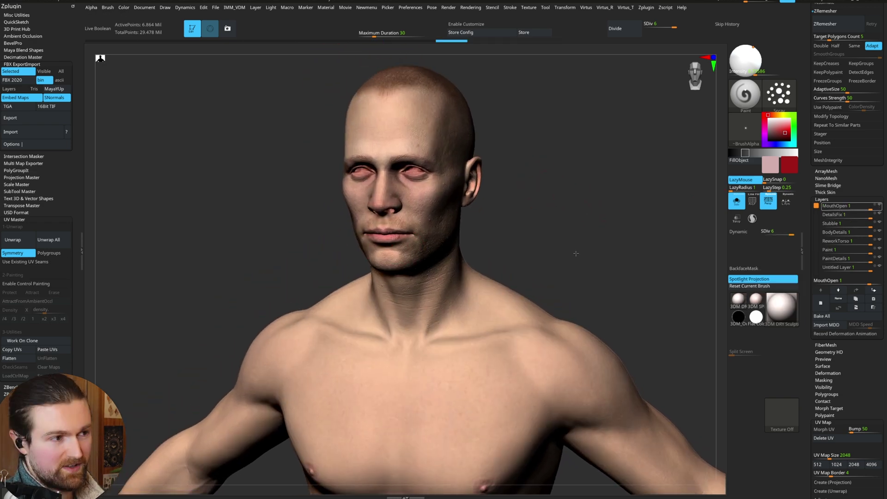
# - Duplicate the Eyelashes_2 body subtool and rename the copy SubD
pyautogui.scroll(-1, 845, 277)
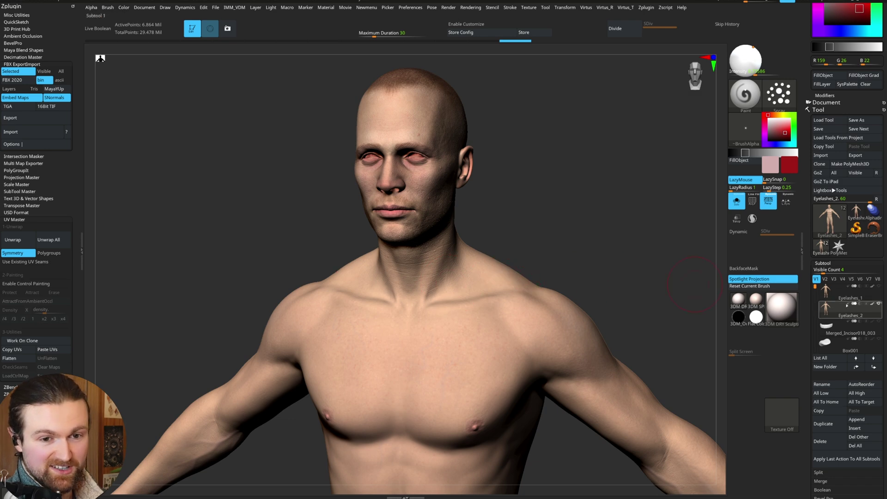
pyautogui.scroll(-3, 848, 306)
pyautogui.moveTo(829, 282)
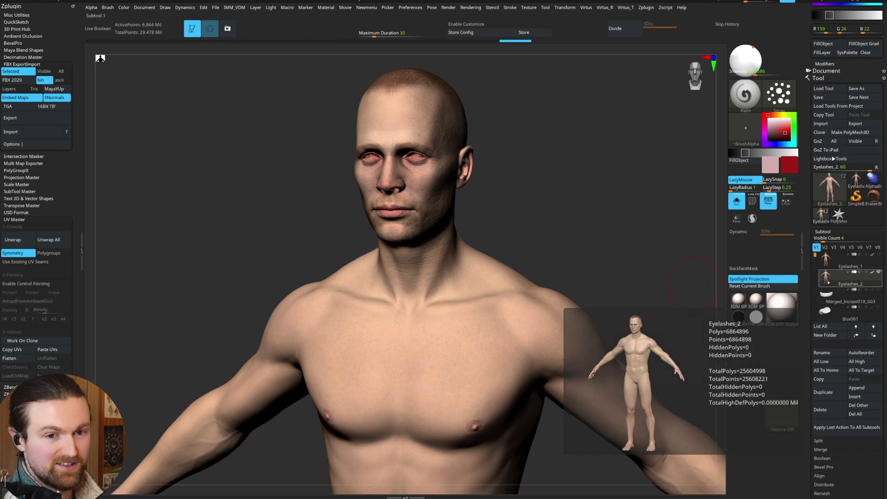
pyautogui.keyDown('alt'); pyautogui.moveTo(581, 246); pyautogui.dragTo(587, 257); pyautogui.keyUp('alt')
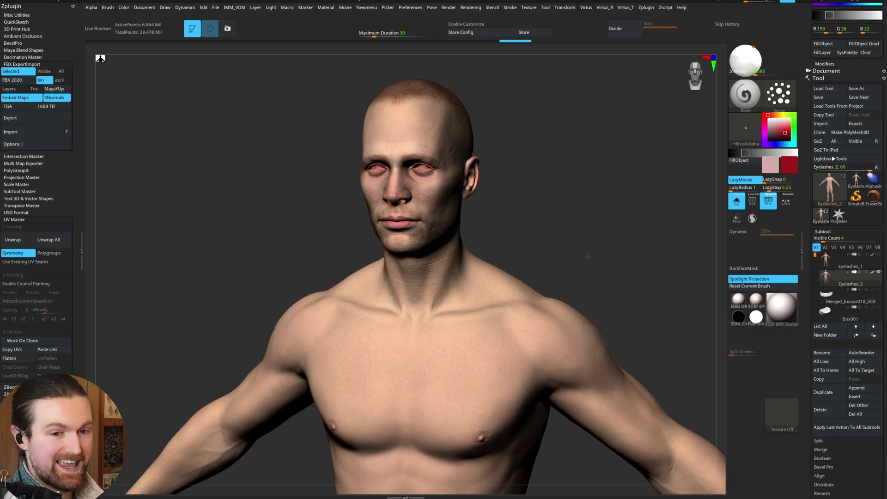
pyautogui.click(826, 394)
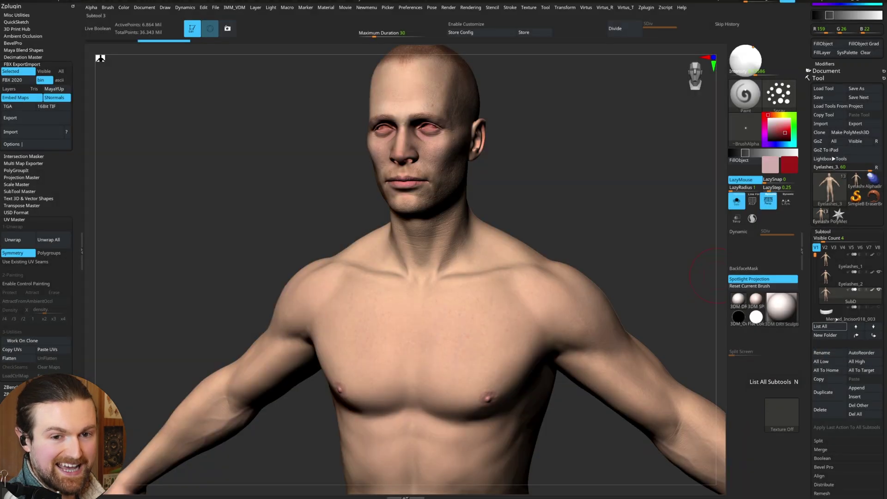
pyautogui.moveTo(854, 305)
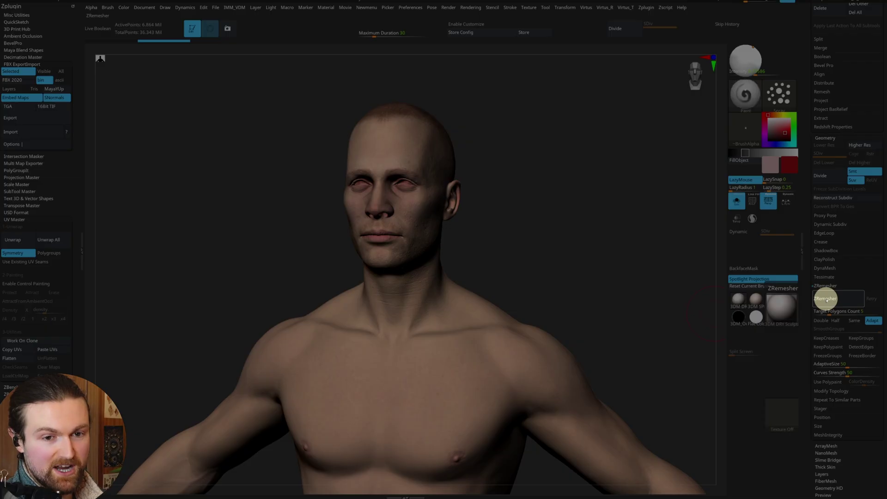
# - Set the ZRemesher target polygon count and ZRemesh the SubD subtool into a lower-resolution mesh
pyautogui.click(837, 312)
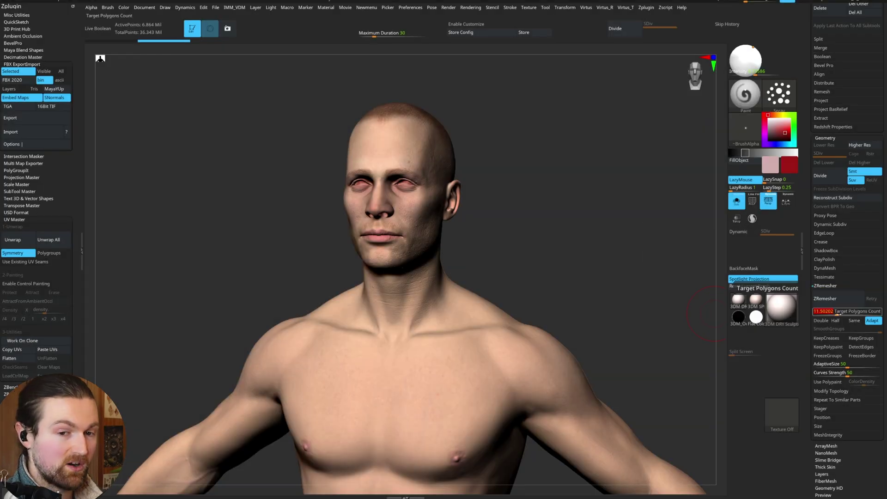
pyautogui.press('Return')
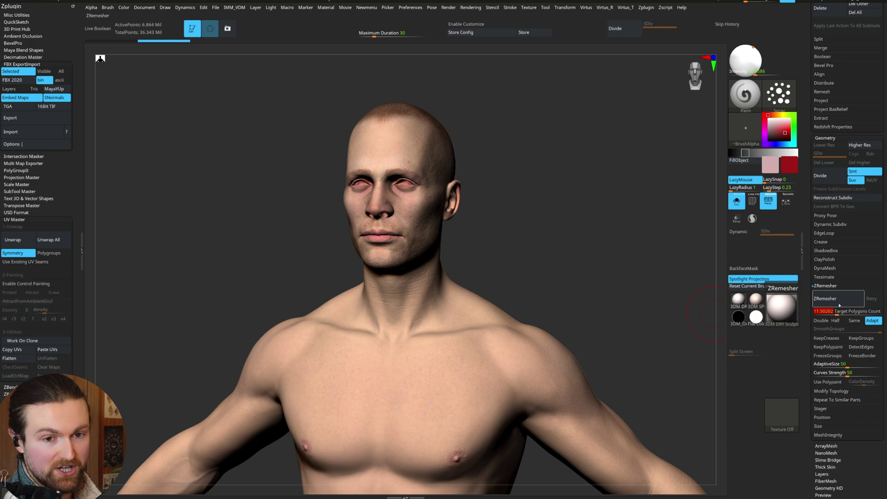
pyautogui.click(825, 299)
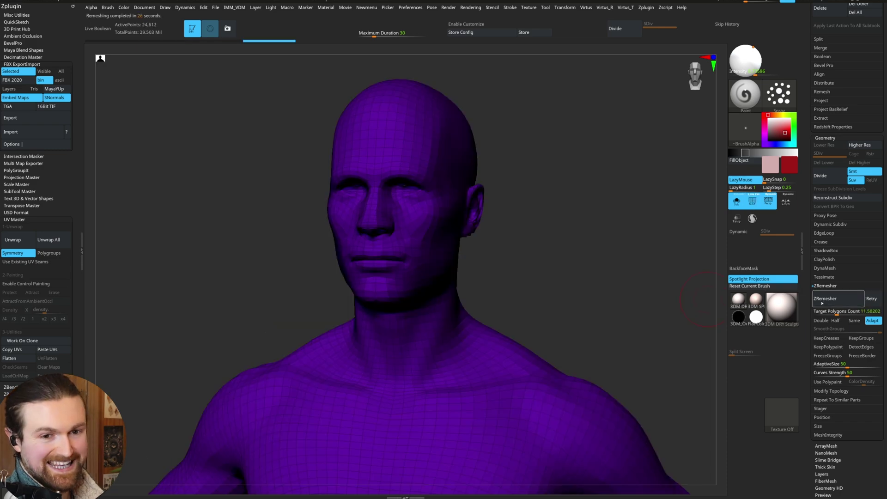
pyautogui.moveTo(611, 238)
pyautogui.keyDown('alt'); pyautogui.mouseDown()
pyautogui.moveTo(613, 271)
pyautogui.moveTo(592, 273)
pyautogui.moveTo(605, 273)
pyautogui.moveTo(530, 265)
pyautogui.moveTo(534, 275)
pyautogui.moveTo(545, 259)
pyautogui.moveTo(538, 263)
pyautogui.mouseUp(); pyautogui.keyUp('alt')
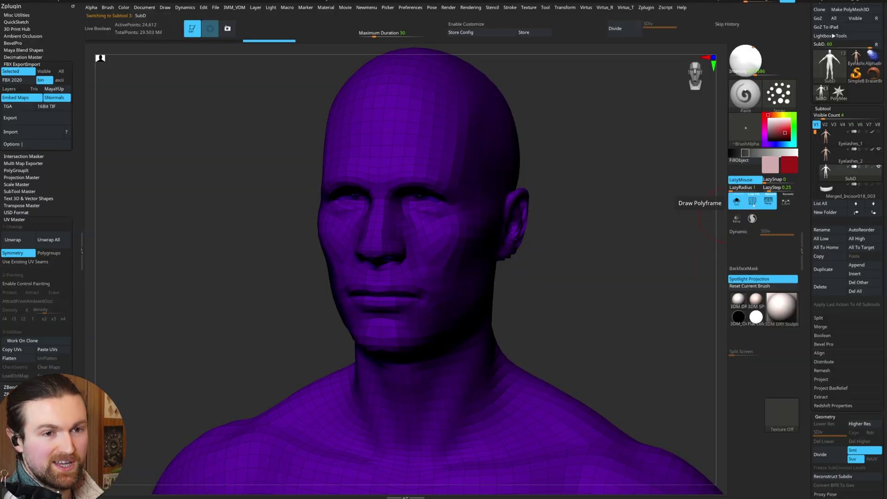
# - Examine the SubD topology with the polyframe display and compare the mesh with the detailed Eyelashes_2 subtool
pyautogui.click(754, 205)
pyautogui.click(754, 205)
pyautogui.click(754, 206)
pyautogui.click(827, 160)
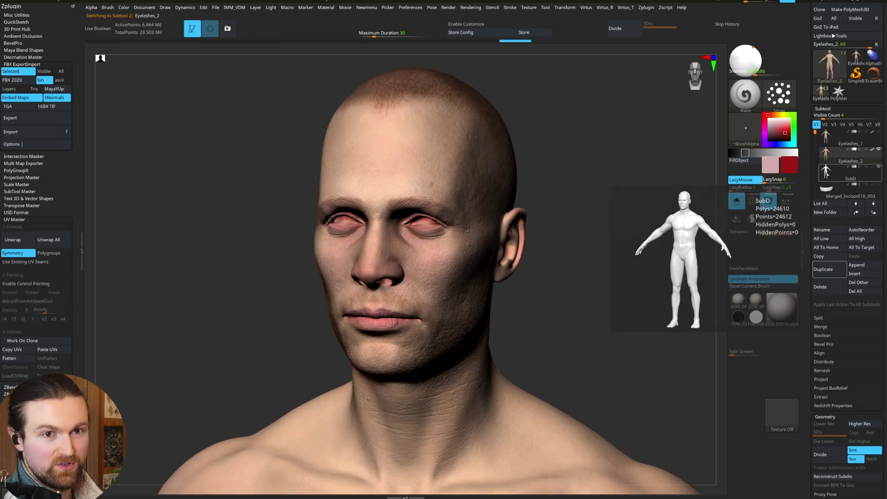
pyautogui.click(829, 177)
pyautogui.moveTo(553, 285); pyautogui.dragTo(544, 330)
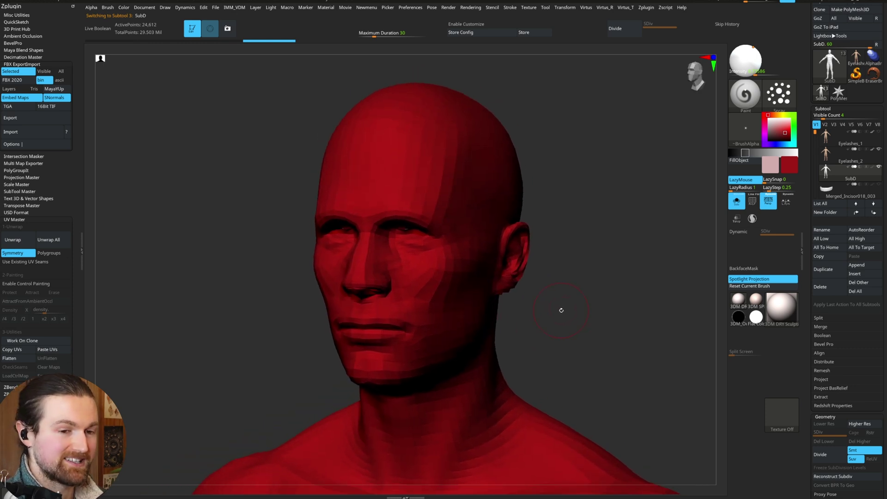
# - Dock the Zplugin palette in the side tray to keep its plugins at hand
pyautogui.moveTo(842, 222); pyautogui.dragTo(842, 235)
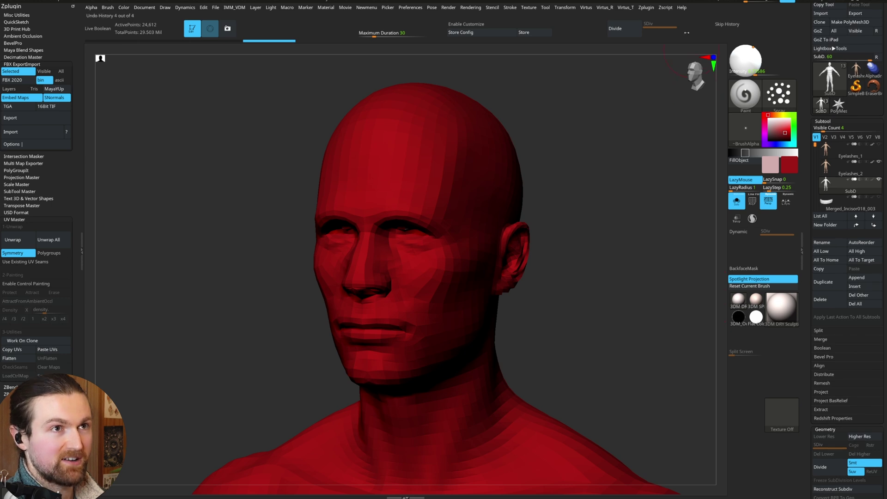
pyautogui.click(648, 8)
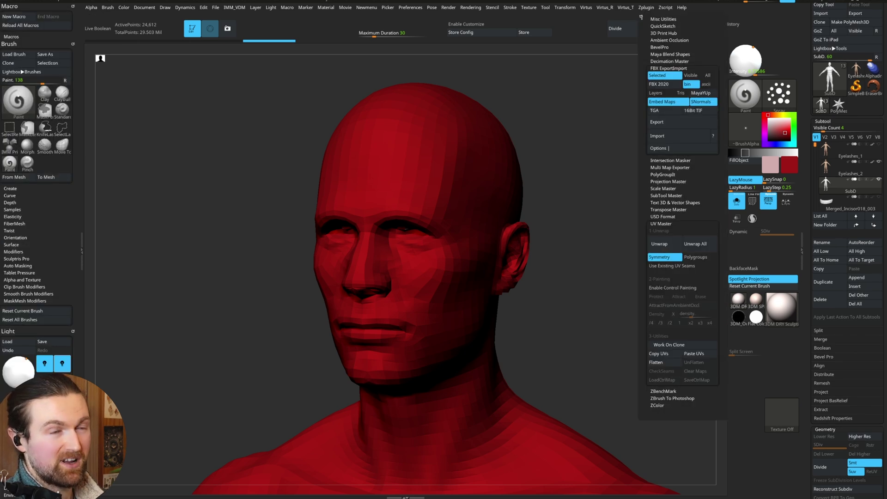
pyautogui.click(641, 17)
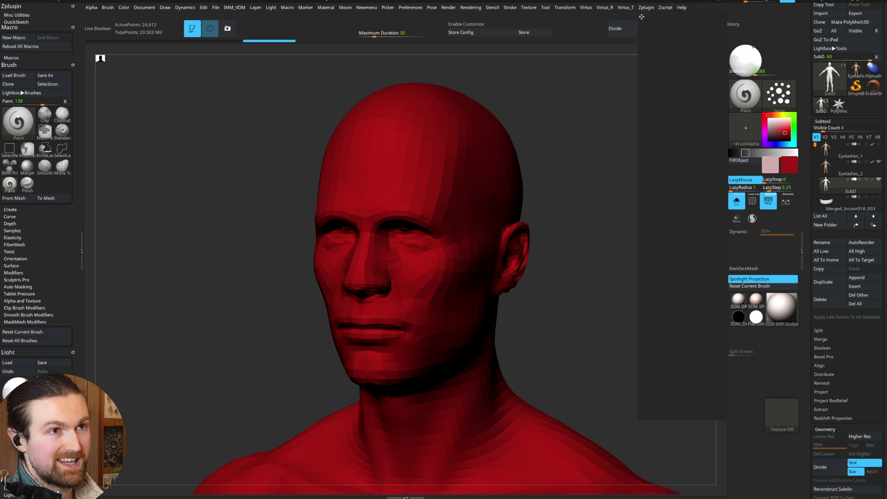
pyautogui.scroll(-4, 75, 187)
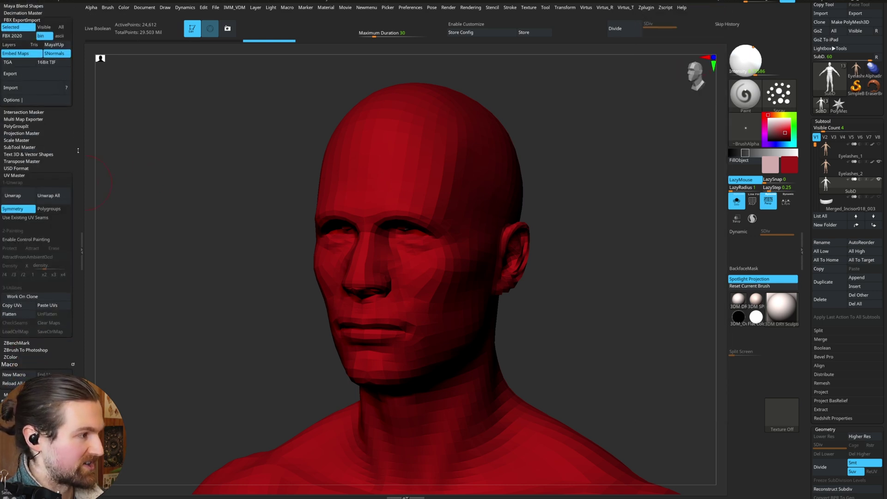
# - Expand UV Master and create a working clone of the SubD mesh with Work On Clone
pyautogui.click(26, 131)
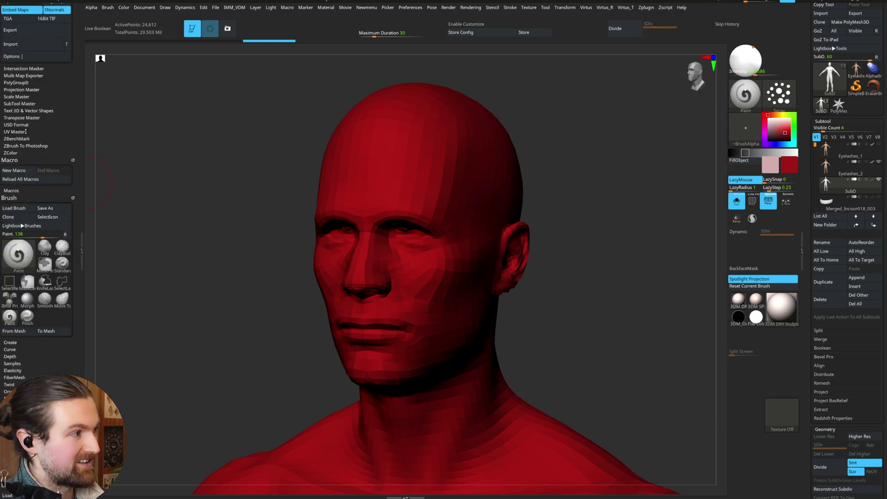
pyautogui.click(26, 131)
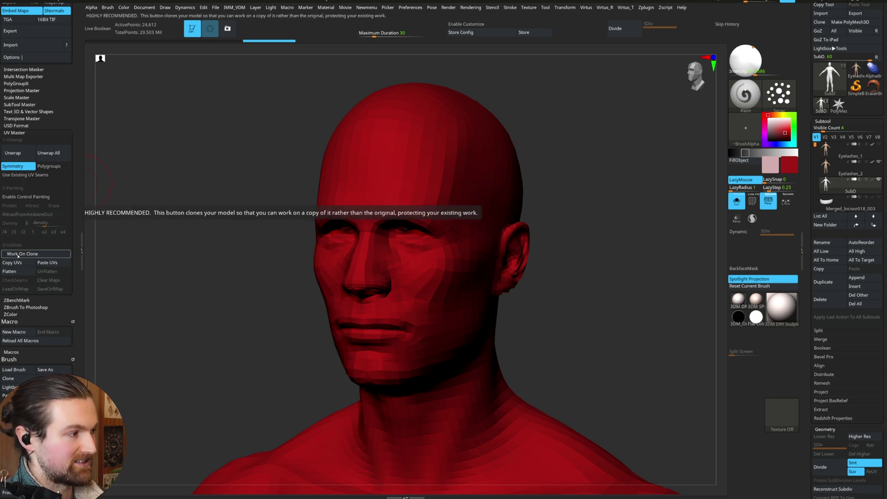
pyautogui.click(18, 254)
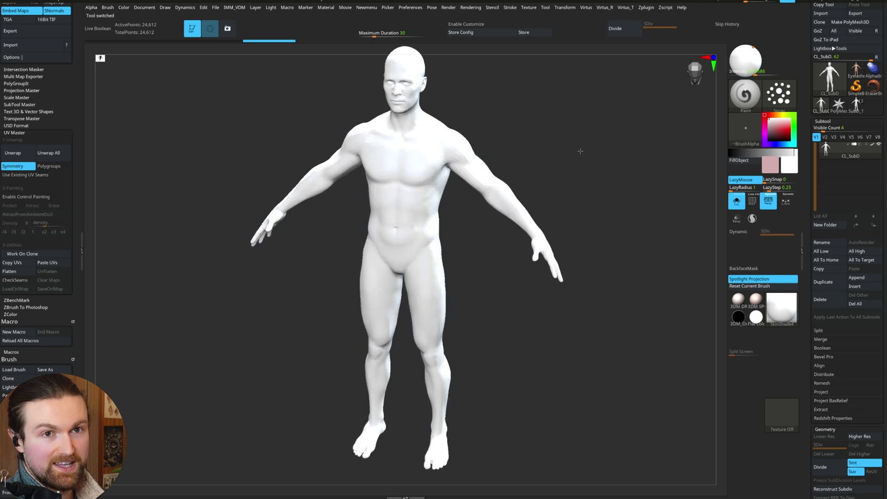
pyautogui.moveTo(860, 108)
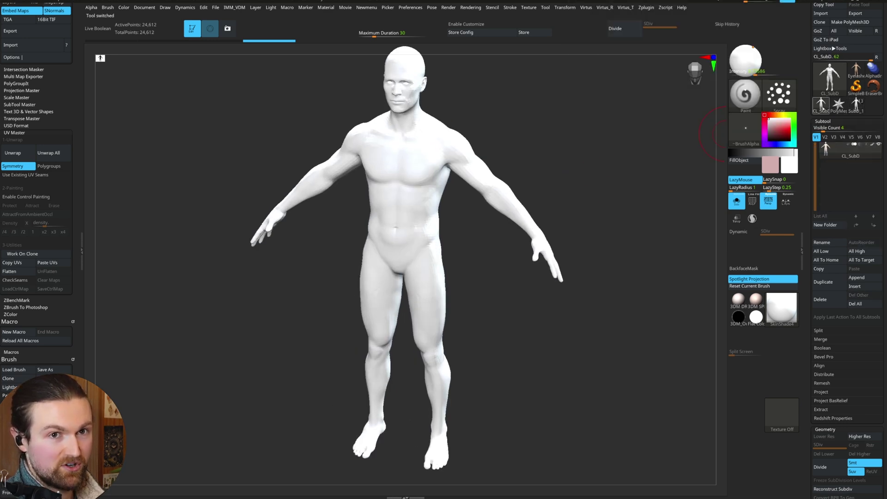
pyautogui.moveTo(624, 194); pyautogui.dragTo(604, 181)
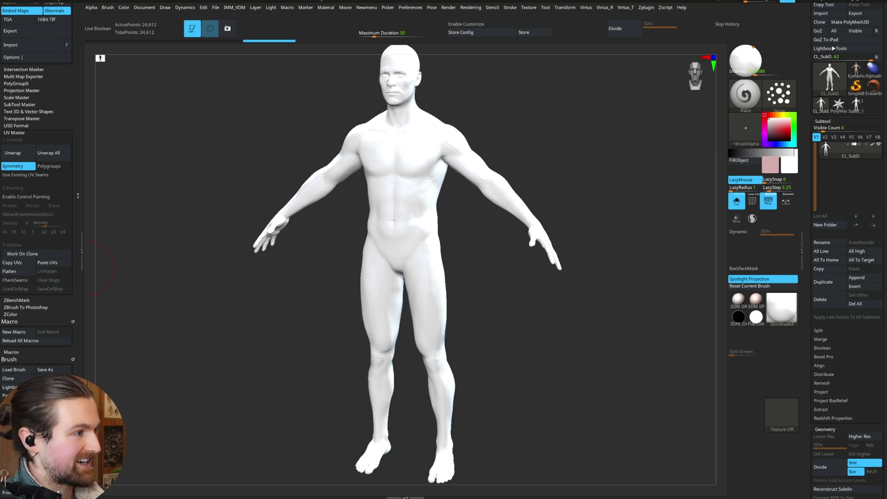
# - Unwrap the CL_SubD clone in UV Master with Symmetry enabled and flatten it to inspect the UV layout
pyautogui.scroll(-1, 27, 231)
pyautogui.click(19, 139)
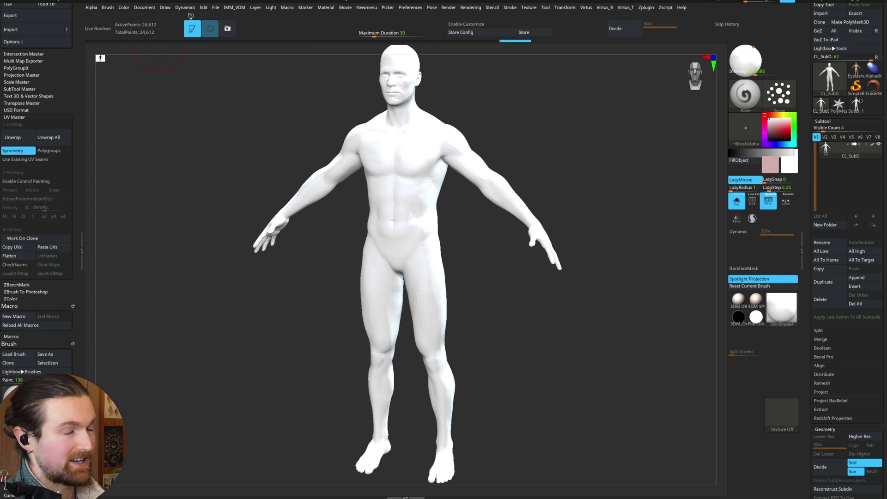
pyautogui.moveTo(224, 110); pyautogui.dragTo(225, 162)
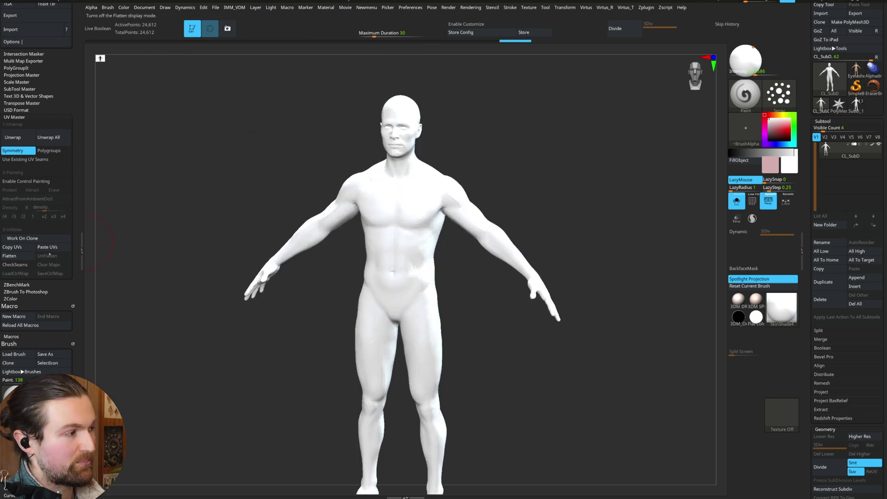
pyautogui.click(20, 257)
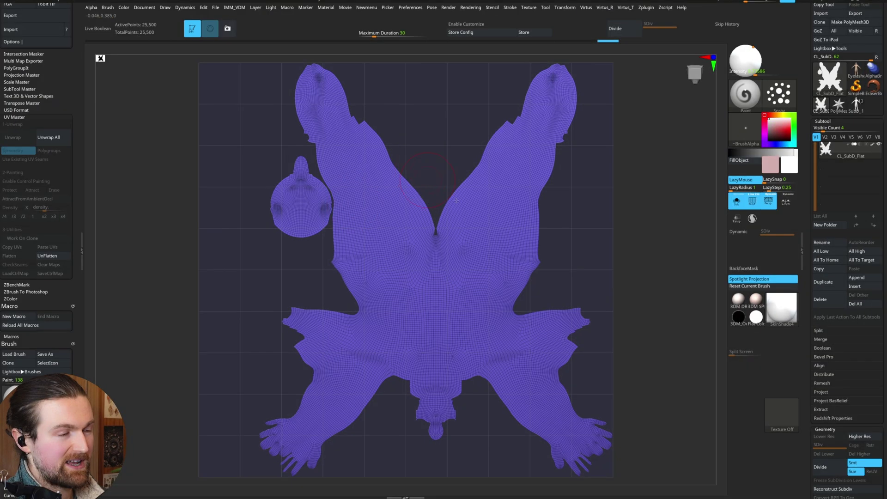
pyautogui.keyDown('alt'); pyautogui.moveTo(643, 287); pyautogui.dragTo(634, 266); pyautogui.keyUp('alt')
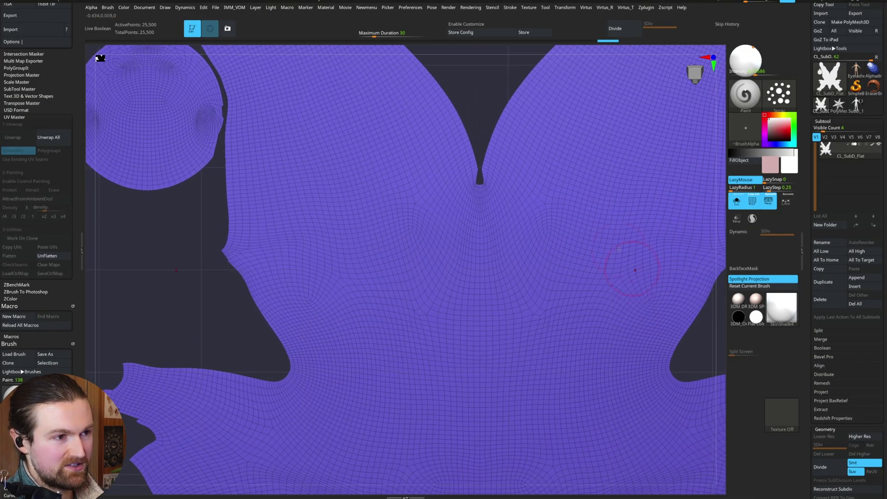
pyautogui.press('f')
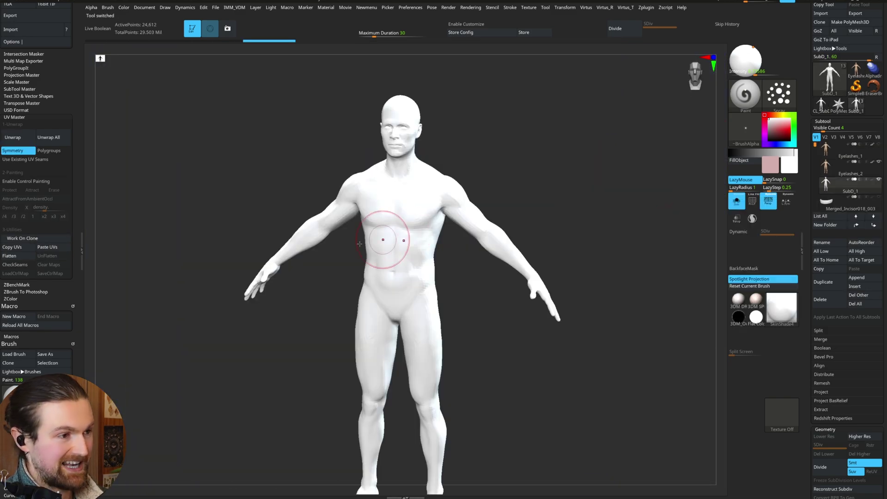
# - Paste the clone's UVs onto the SubD_1 subtool, checking the layout with Flatten and returning with UnFlatten
pyautogui.click(47, 249)
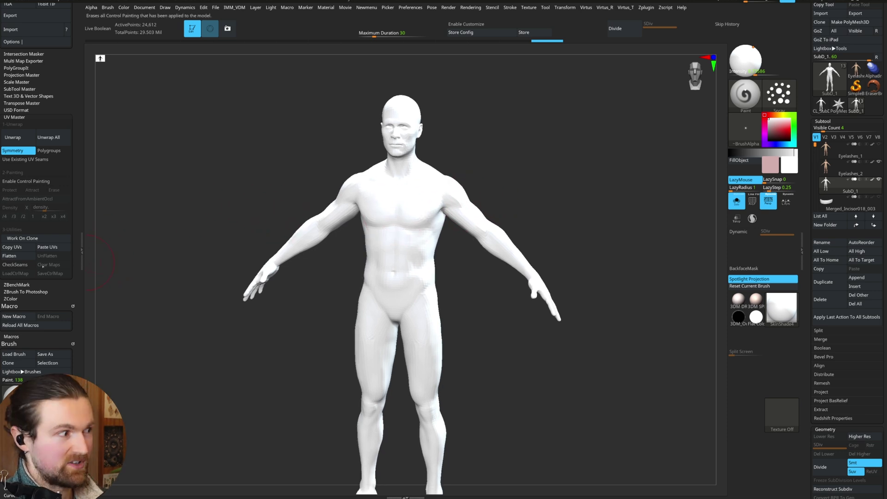
pyautogui.click(18, 257)
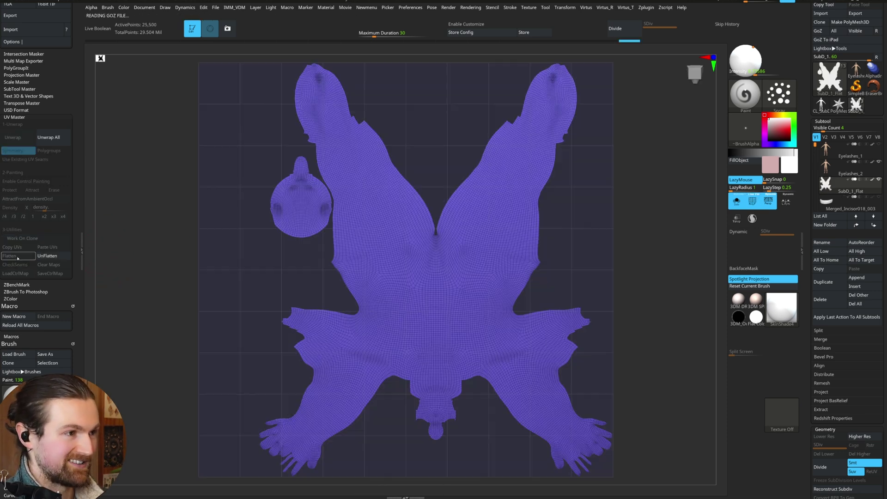
pyautogui.click(47, 257)
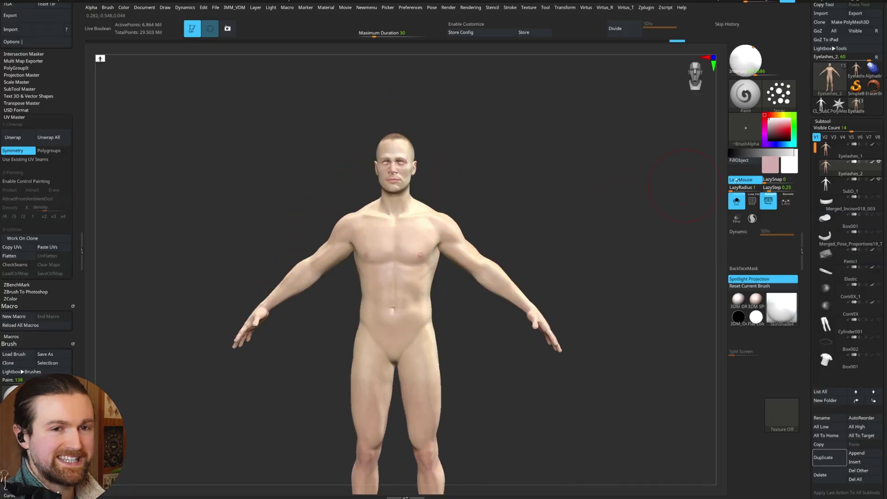
# - Set the subtool list's Visible Count to 15 and review the listed subtools
pyautogui.moveTo(831, 171)
pyautogui.moveTo(832, 189)
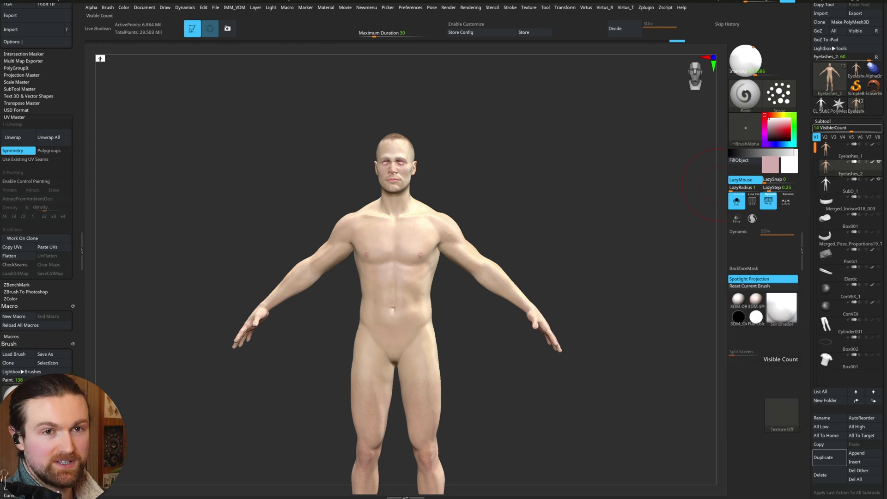
pyautogui.moveTo(834, 127); pyautogui.dragTo(830, 128)
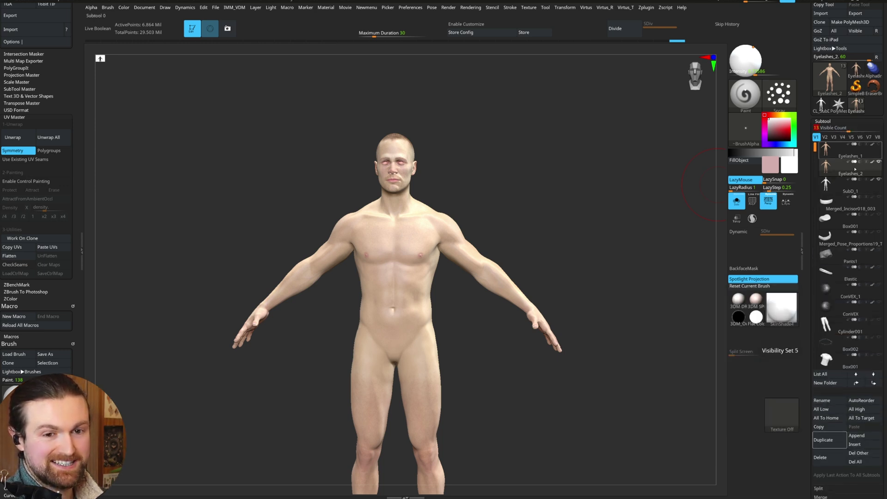
pyautogui.click(856, 169)
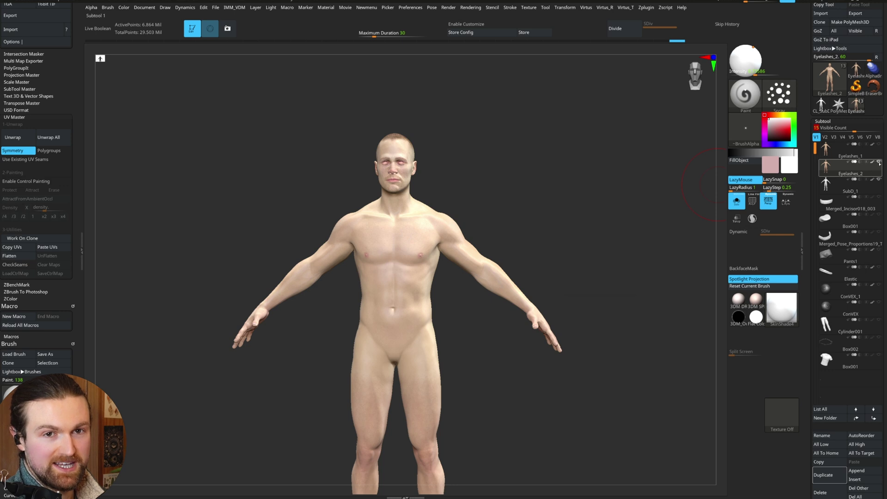
pyautogui.click(875, 226)
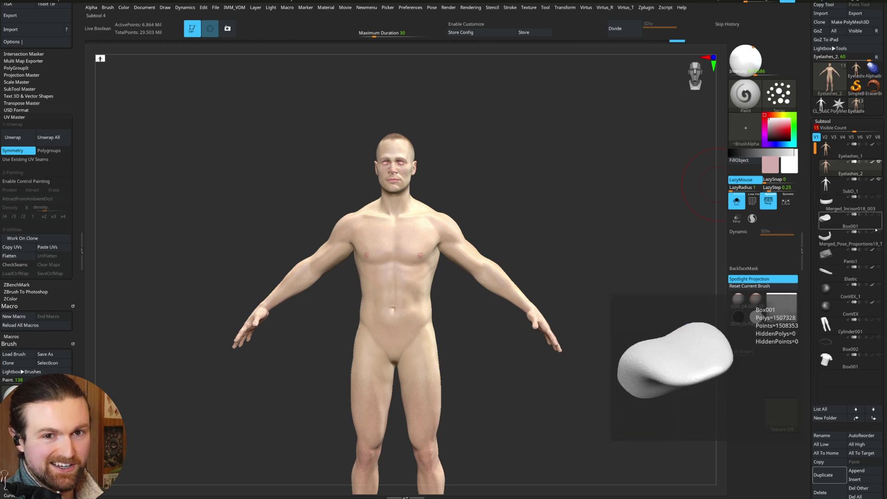
pyautogui.click(881, 359)
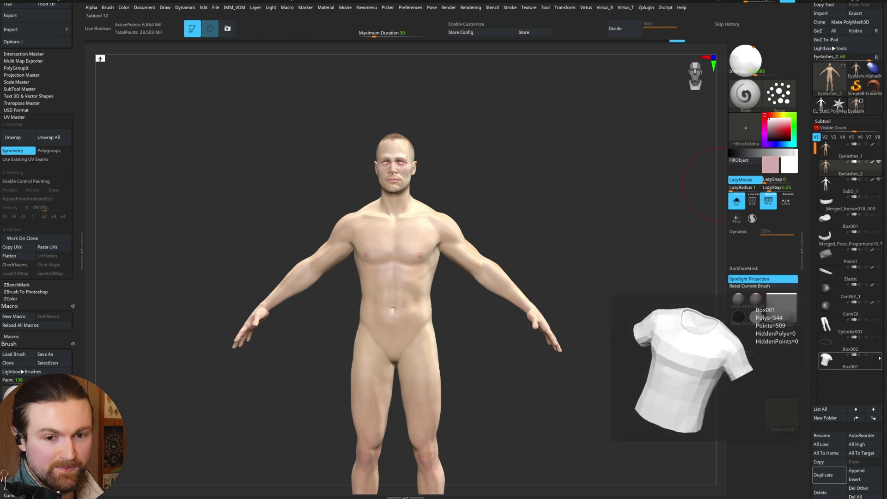
pyautogui.scroll(-1, 880, 205)
pyautogui.click(880, 155)
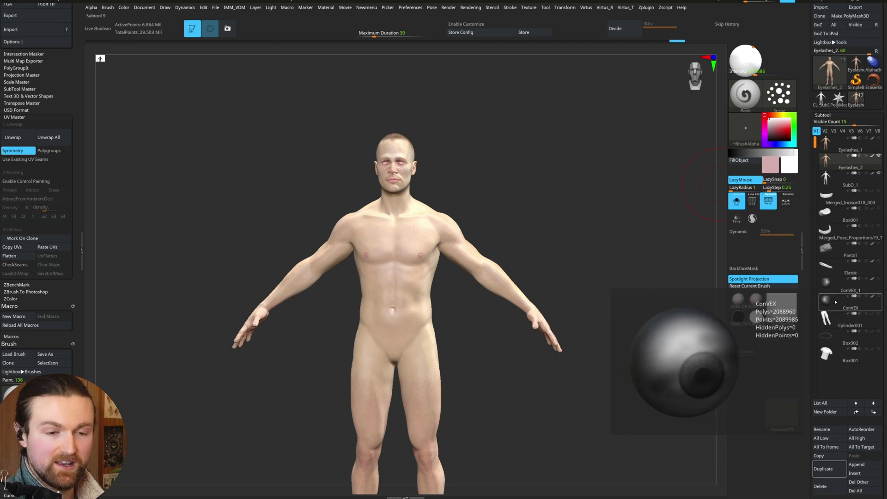
# - Examine the detailed Eyelashes_2 body up close along with its active and total point counts
pyautogui.keyDown('alt'); pyautogui.moveTo(710, 183); pyautogui.dragTo(715, 188); pyautogui.keyUp('alt')
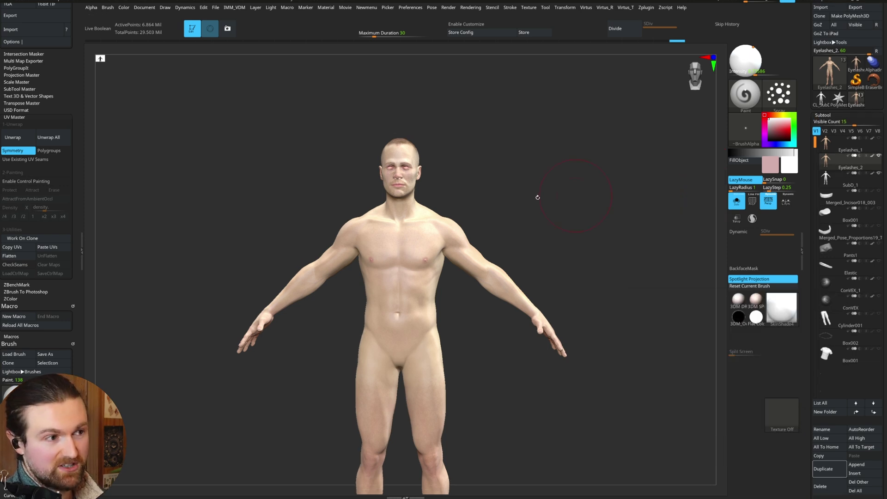
pyautogui.moveTo(537, 196); pyautogui.dragTo(524, 201)
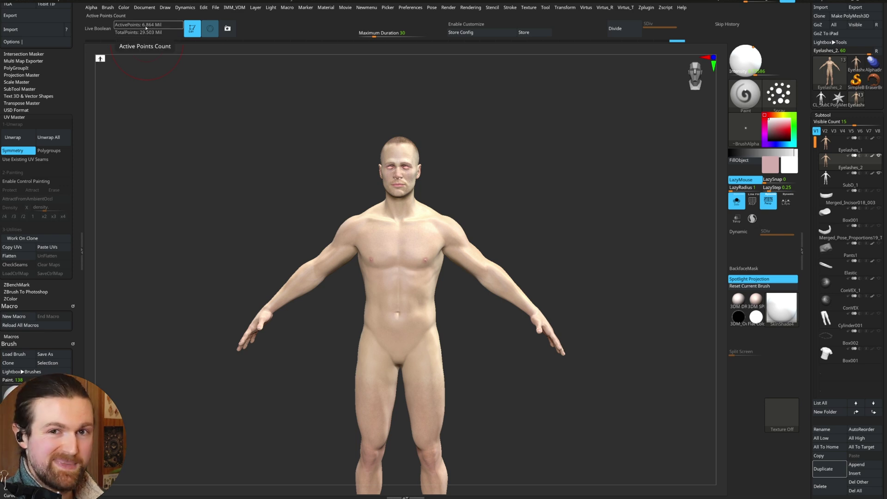
pyautogui.keyDown('ctrl'); pyautogui.moveTo(467, 170); pyautogui.dragTo(553, 178, button='right'); pyautogui.keyUp('ctrl')
pyautogui.keyDown('alt'); pyautogui.moveTo(595, 147); pyautogui.dragTo(568, 194, button='right'); pyautogui.keyUp('alt')
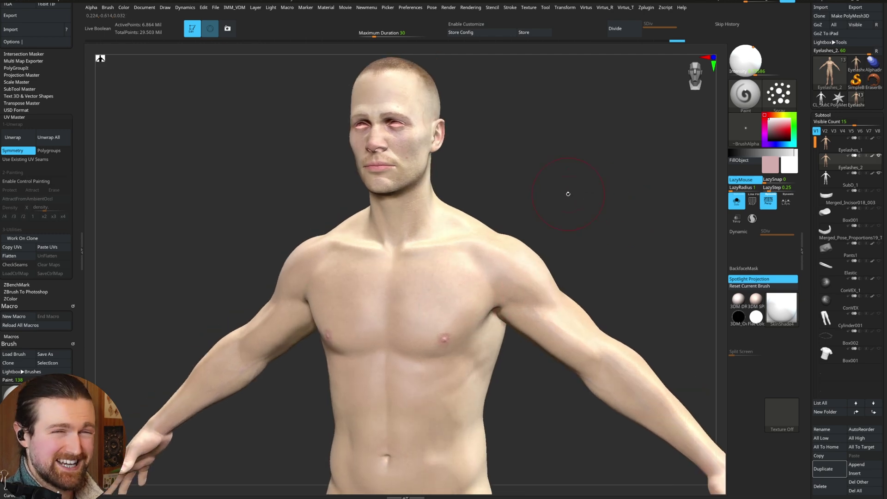
pyautogui.moveTo(576, 226); pyautogui.dragTo(470, 192, button='right')
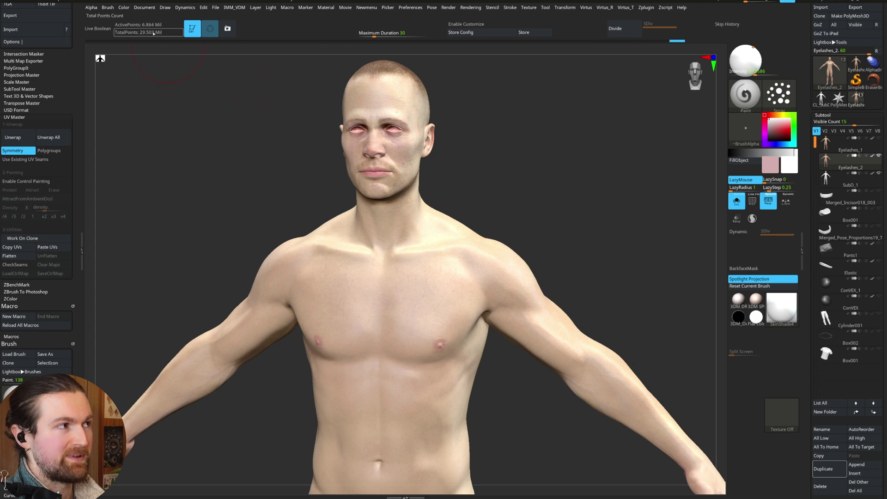
# - Subdivide the SubD_1 subtool up to subdivision level 5 with the polyframe display on
pyautogui.click(832, 183)
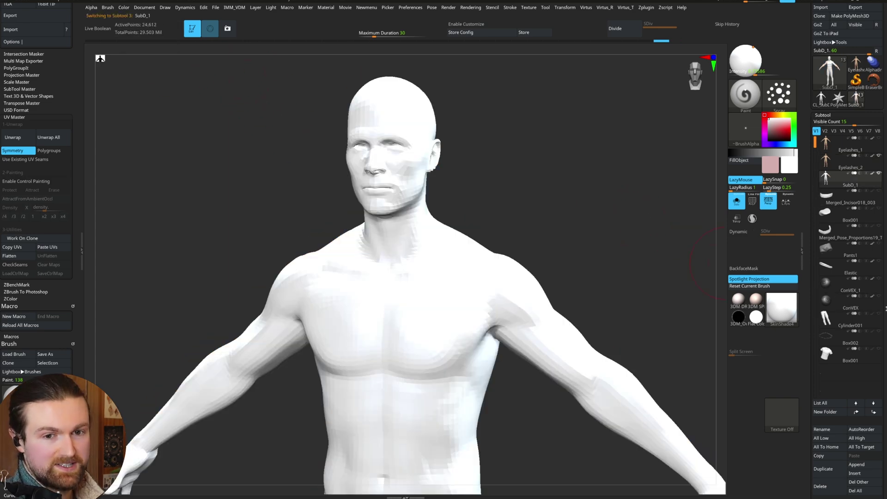
pyautogui.scroll(-10, 883, 287)
pyautogui.moveTo(876, 235); pyautogui.dragTo(876, 142)
pyautogui.keyDown('alt'); pyautogui.moveTo(575, 204); pyautogui.dragTo(602, 277, button='right'); pyautogui.keyUp('alt')
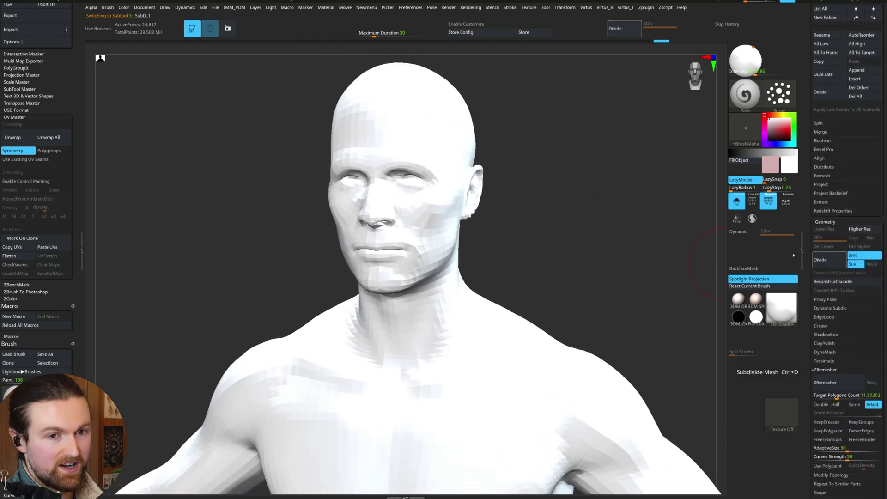
pyautogui.hotkey('shift', 'f')
pyautogui.click(821, 262)
pyautogui.click(823, 262)
pyautogui.click(824, 262)
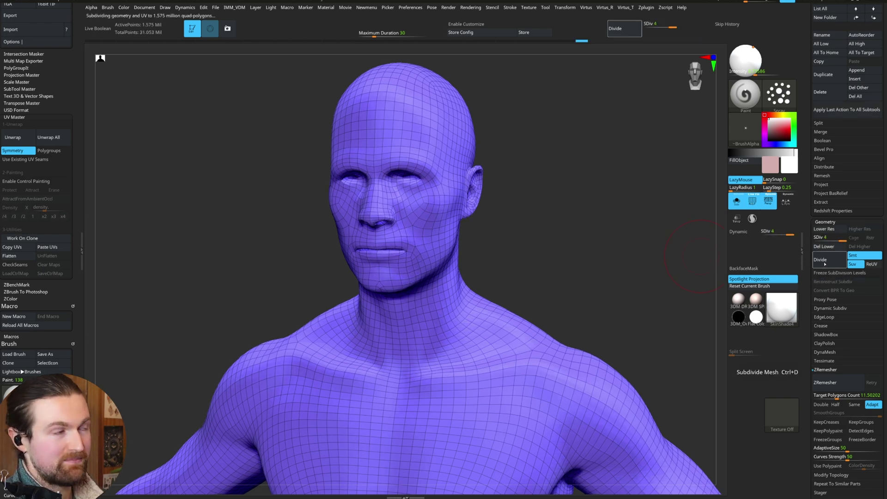
pyautogui.click(812, 263)
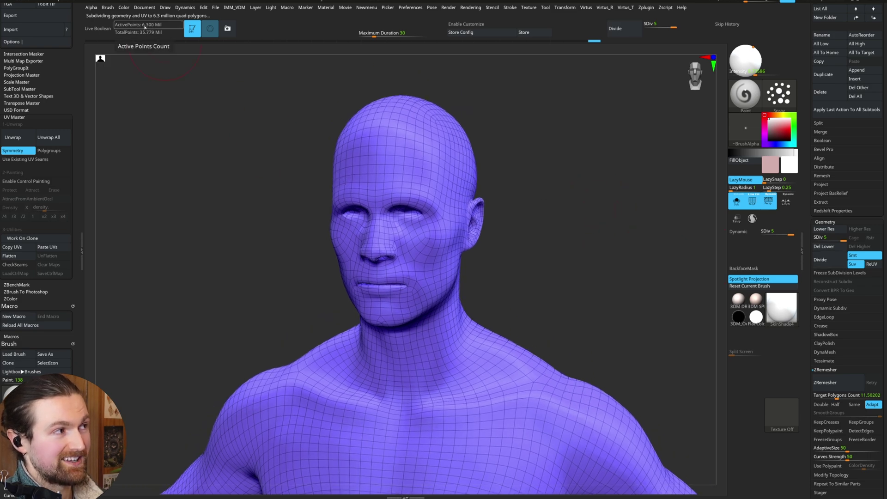
# - Project the sculpted detail and color of Eyelashes_2 onto SubD_1 with ProjectAll, keeping Geometry and Color enabled
pyautogui.scroll(5, 884, 167)
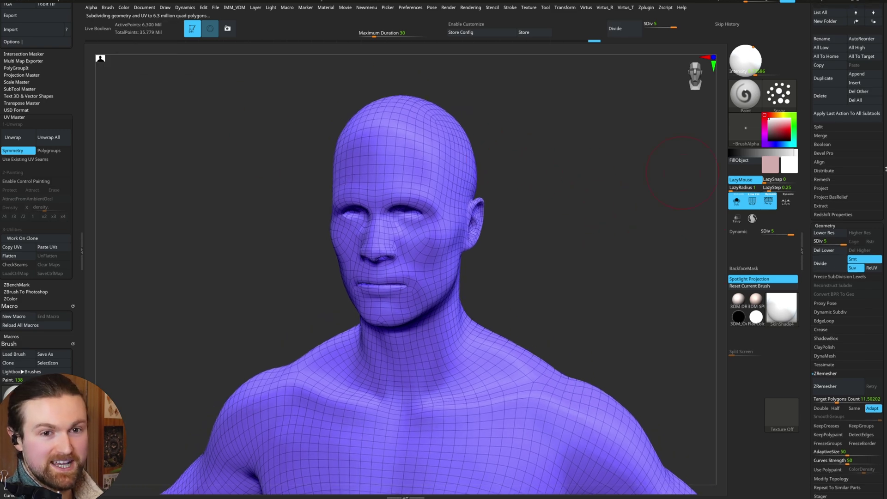
pyautogui.scroll(-3, 823, 245)
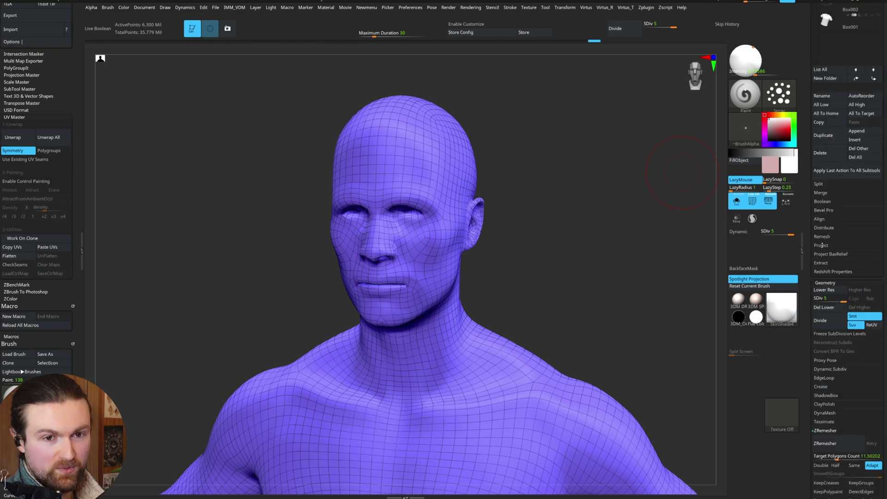
pyautogui.click(822, 246)
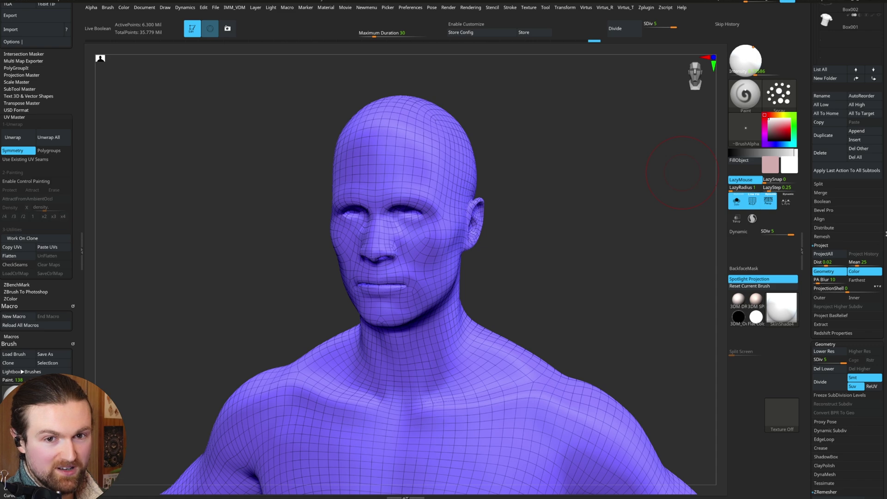
pyautogui.scroll(6, 886, 234)
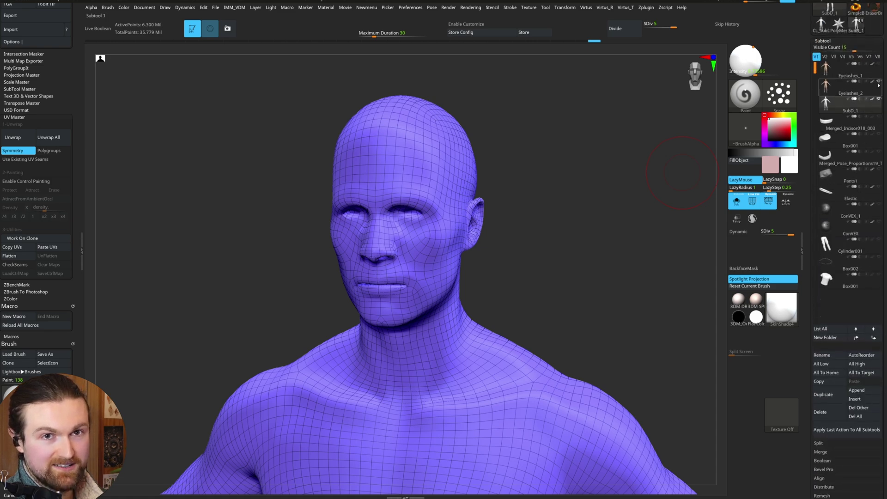
pyautogui.moveTo(879, 86)
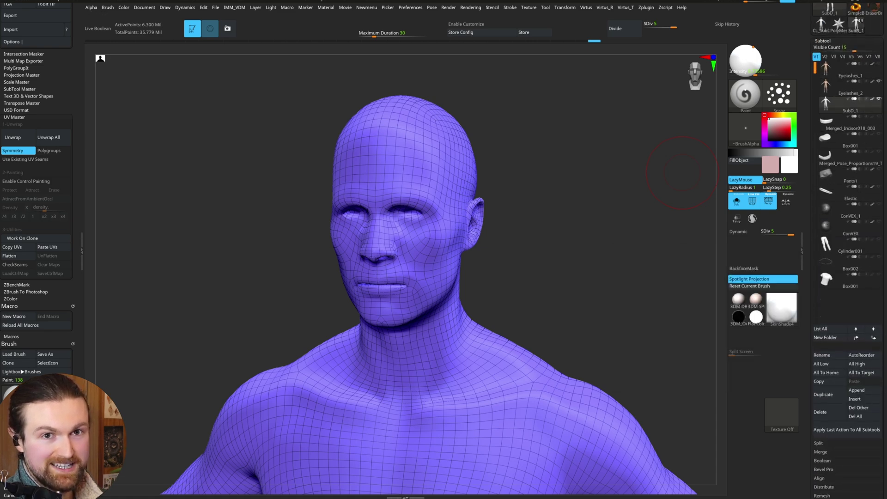
pyautogui.scroll(-1, 880, 88)
pyautogui.click(829, 62)
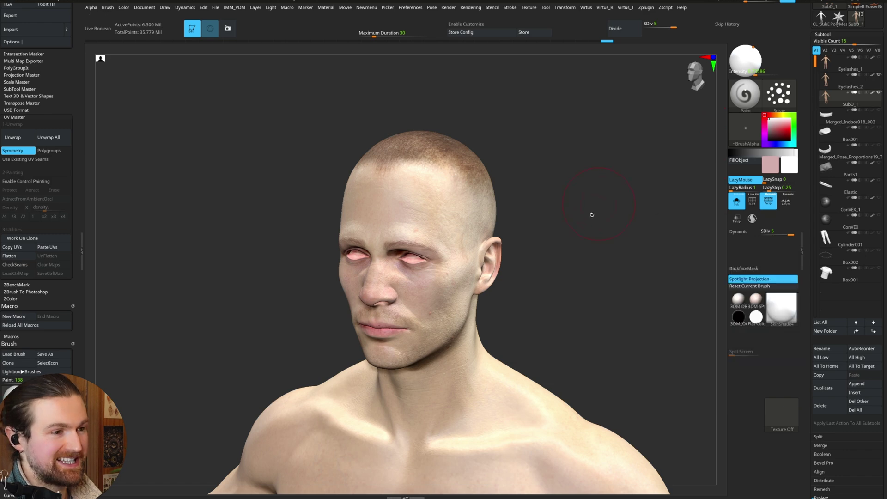
pyautogui.keyDown('alt'); pyautogui.moveTo(591, 214); pyautogui.dragTo(589, 203); pyautogui.keyUp('alt')
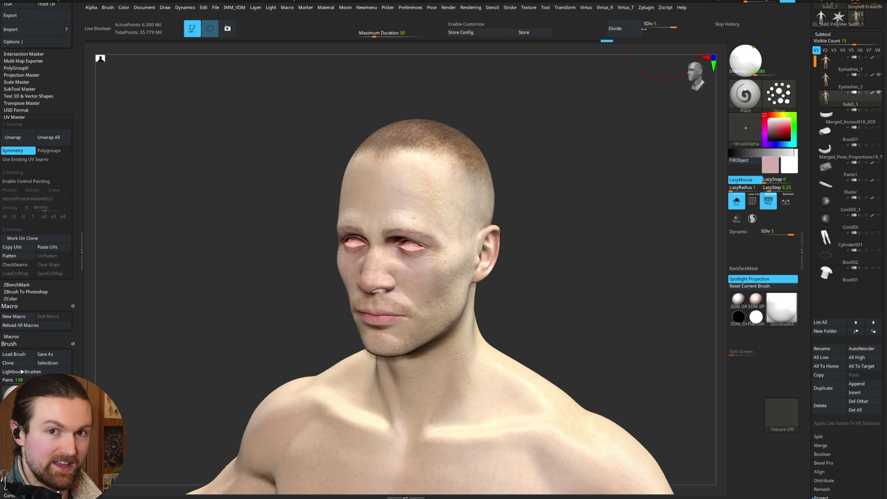
# - Expand the UV Map and Texture Map settings and create a new texture map from SubD_1's polypaint
pyautogui.scroll(-10, 830, 196)
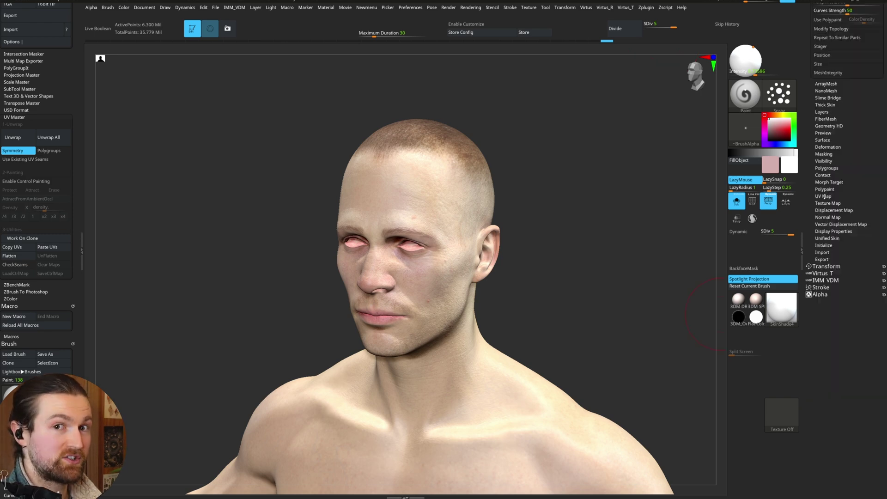
pyautogui.scroll(1, 827, 207)
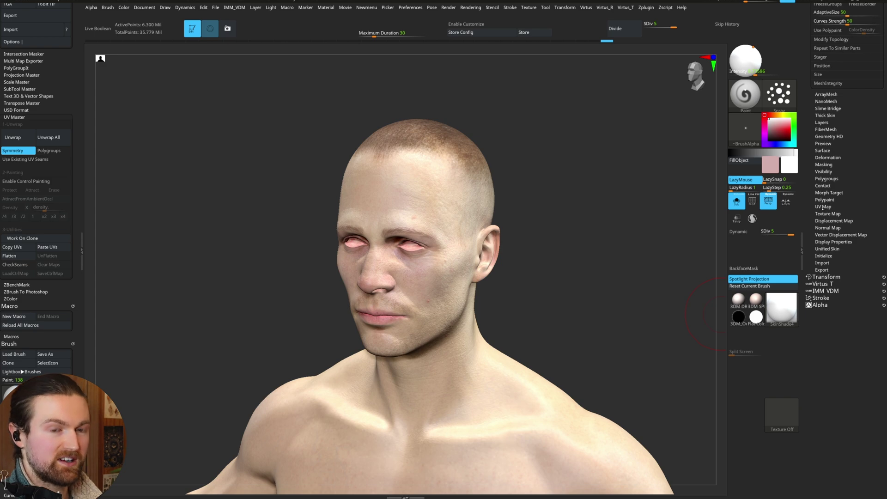
pyautogui.click(824, 207)
pyautogui.click(828, 295)
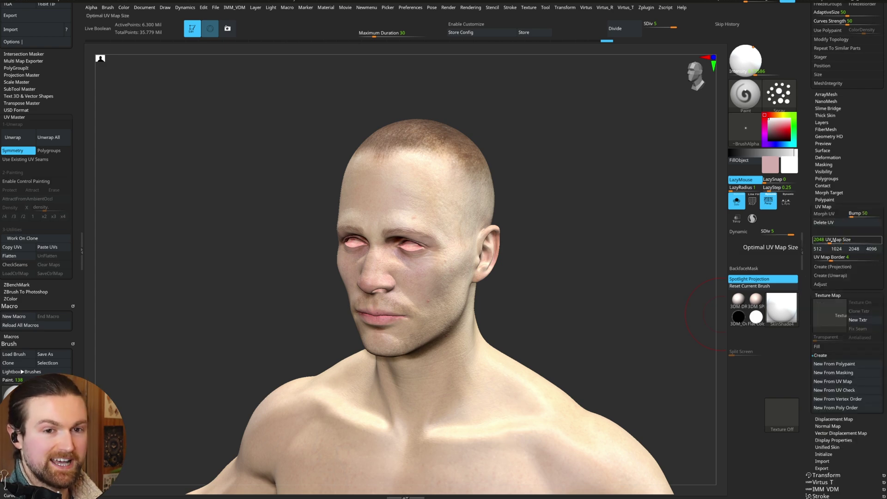
pyautogui.scroll(-3, 883, 315)
pyautogui.scroll(-1, 883, 316)
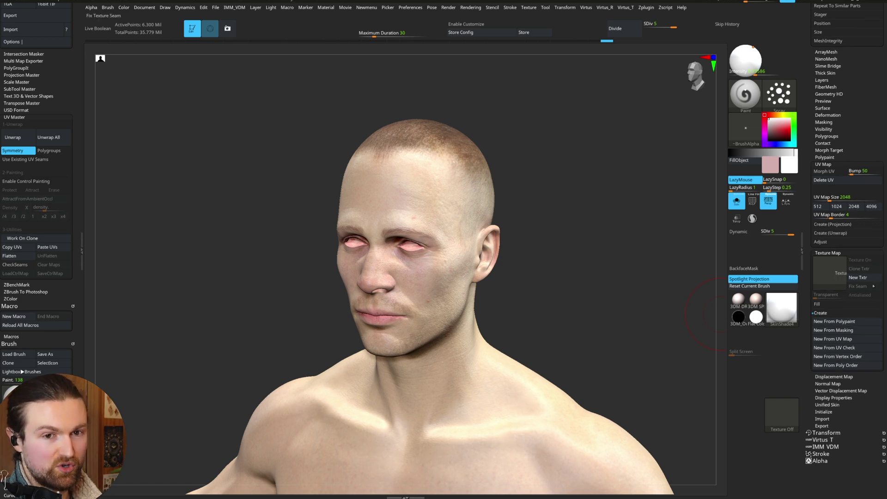
pyautogui.scroll(-1, 886, 291)
pyautogui.scroll(-2, 822, 298)
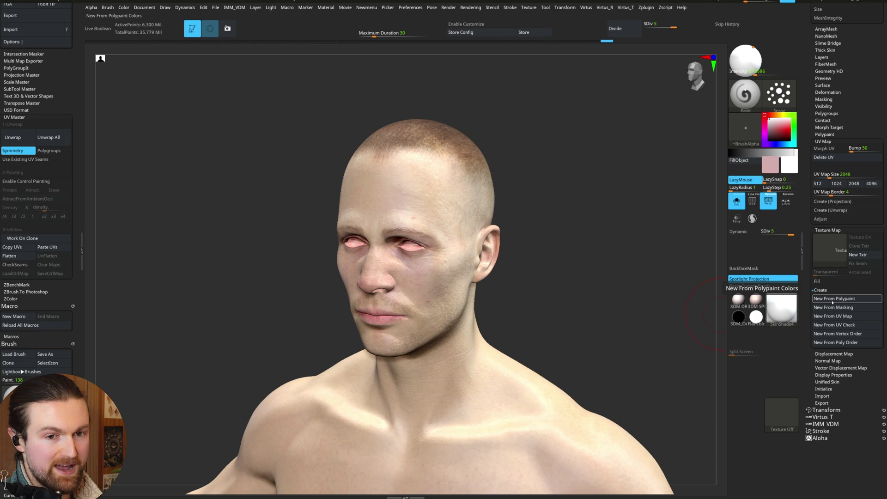
pyautogui.click(835, 301)
pyautogui.moveTo(827, 256)
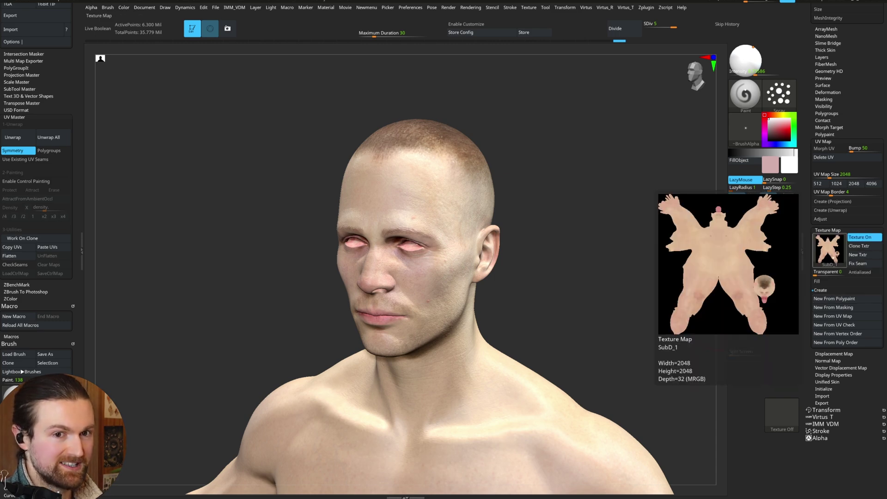
# - Dock the Zplugin palette in the side tray and keep Embed Maps enabled in the FBX ExportImport settings
pyautogui.moveTo(575, 290)
pyautogui.mouseDown()
pyautogui.moveTo(559, 291)
pyautogui.moveTo(570, 299)
pyautogui.mouseUp()
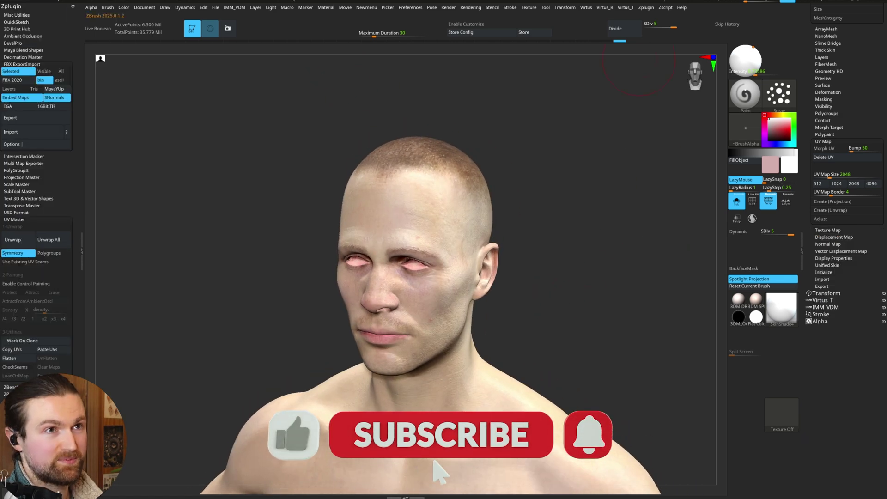
pyautogui.click(647, 8)
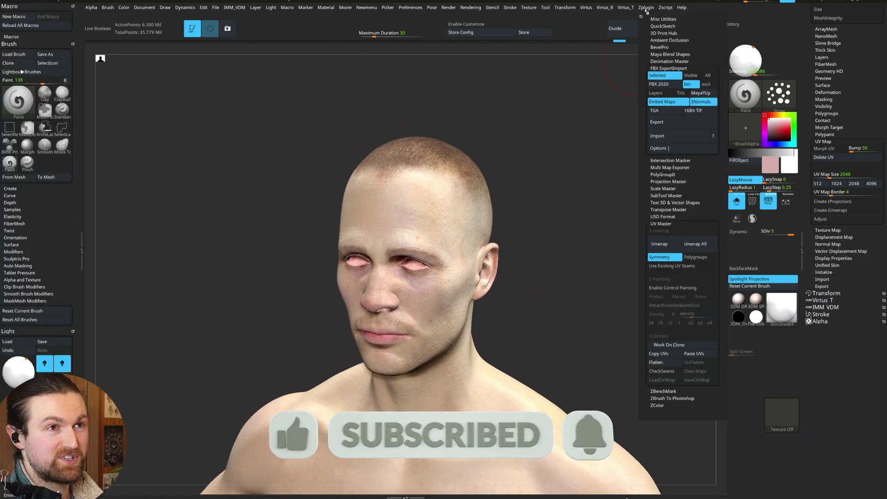
pyautogui.moveTo(641, 17); pyautogui.dragTo(28, 19)
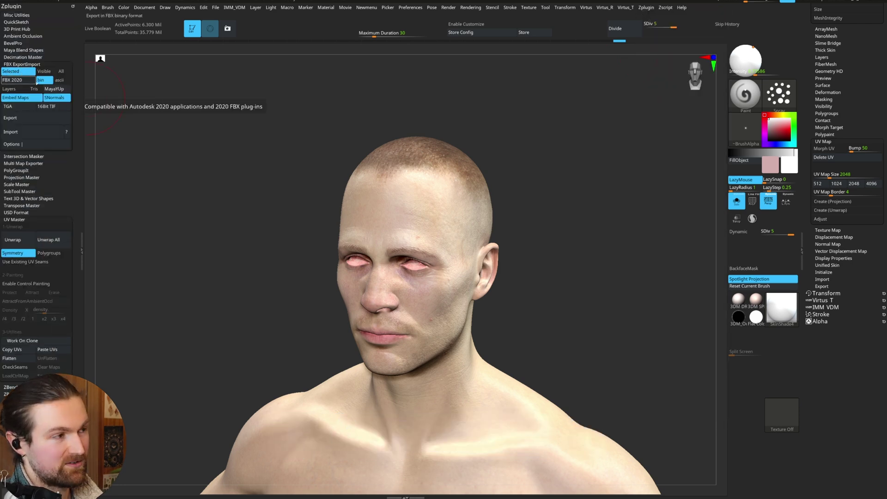
pyautogui.click(26, 99)
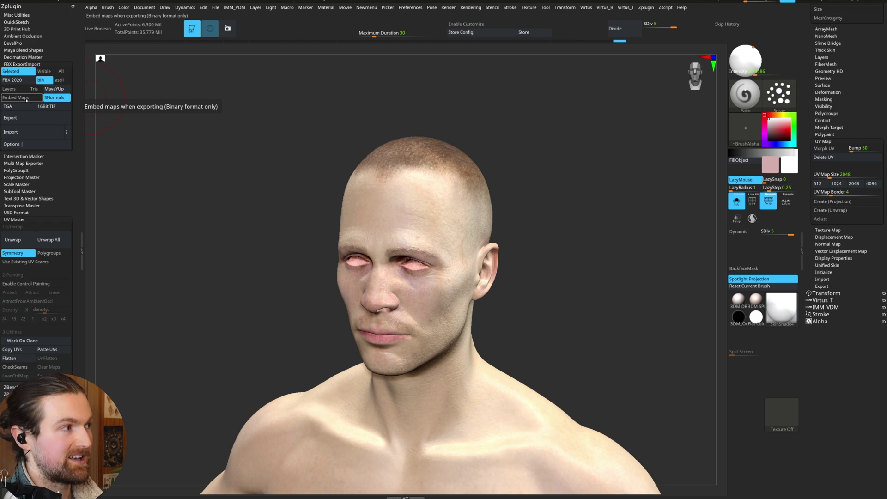
pyautogui.click(26, 100)
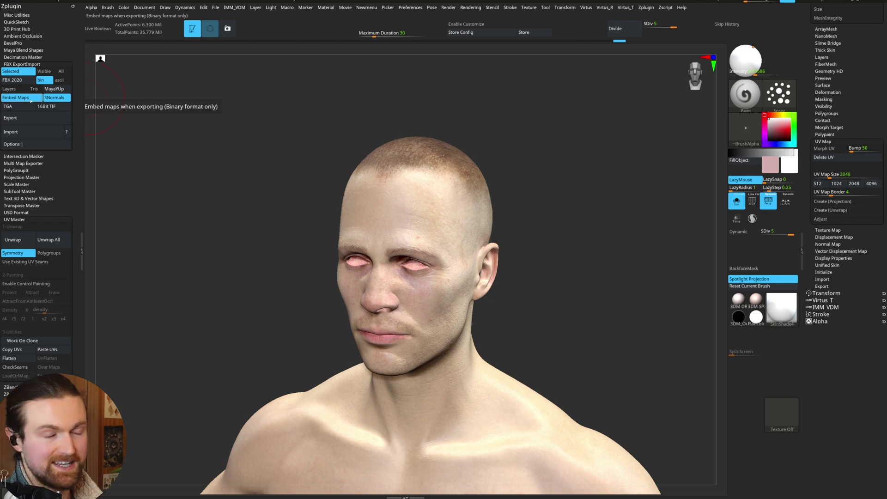
pyautogui.moveTo(523, 237); pyautogui.dragTo(530, 238)
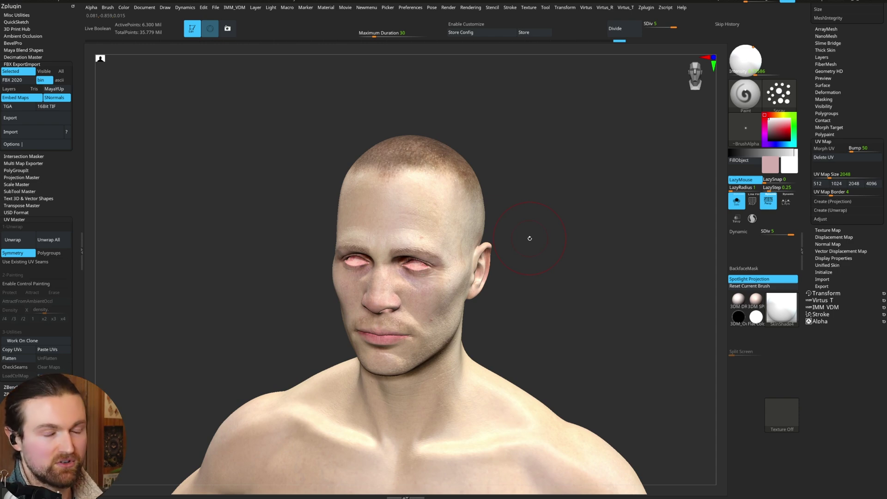
pyautogui.moveTo(529, 236); pyautogui.dragTo(551, 238)
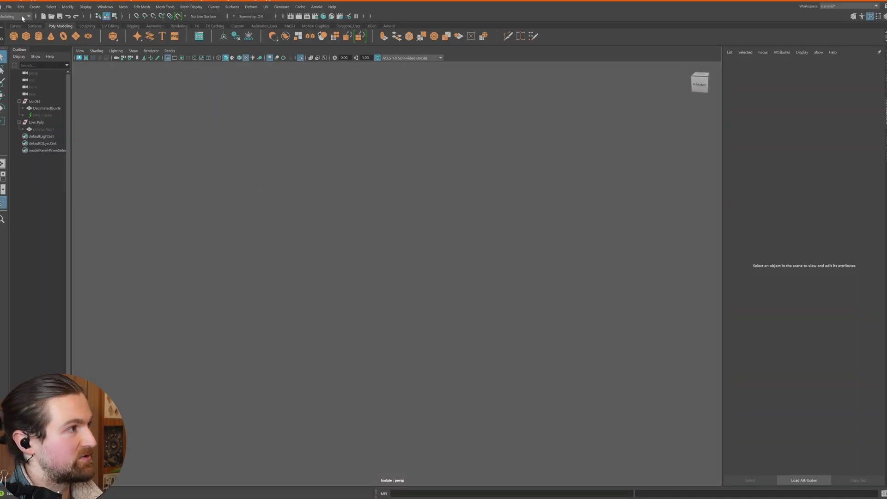
# - Switch to Maya, start a file import and check the contents of the Eyelashes1_1.fbm folder beside the exported FBX
pyautogui.click(9, 8)
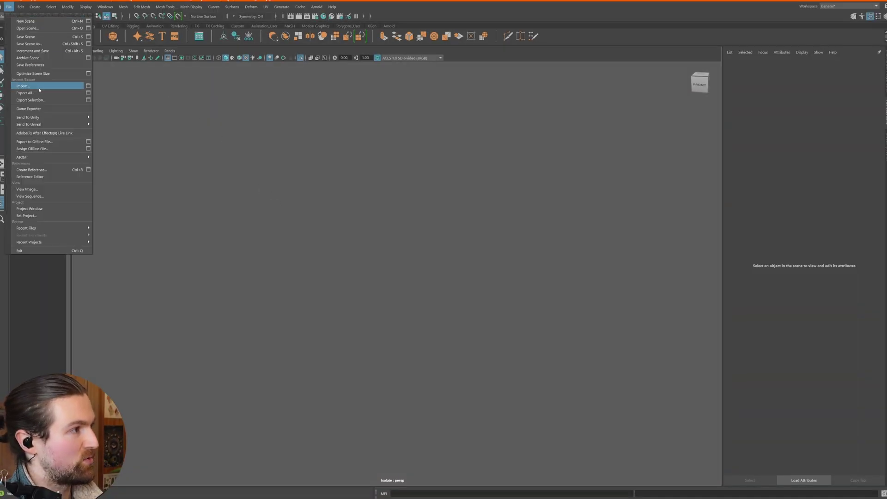
pyautogui.click(21, 88)
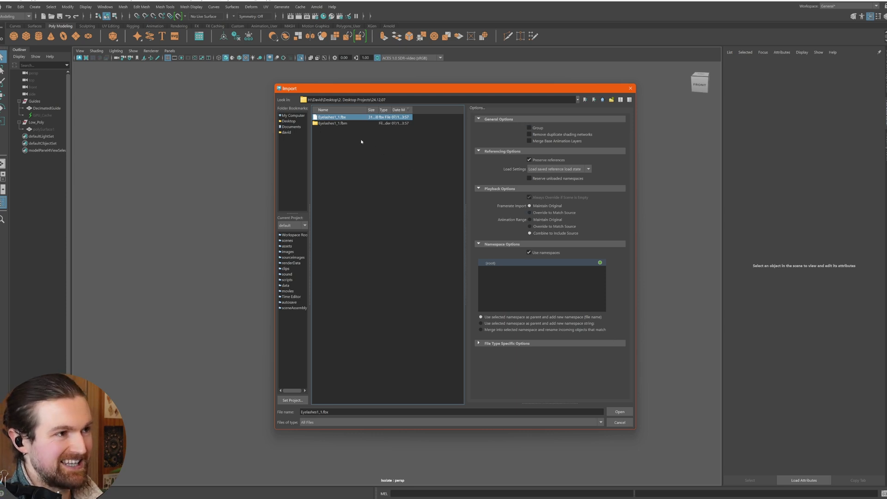
pyautogui.doubleClick(328, 124)
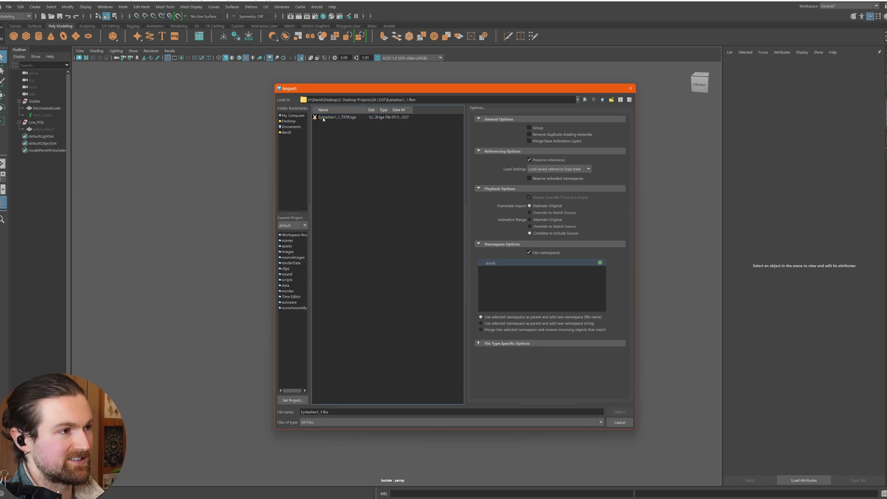
pyautogui.click(586, 99)
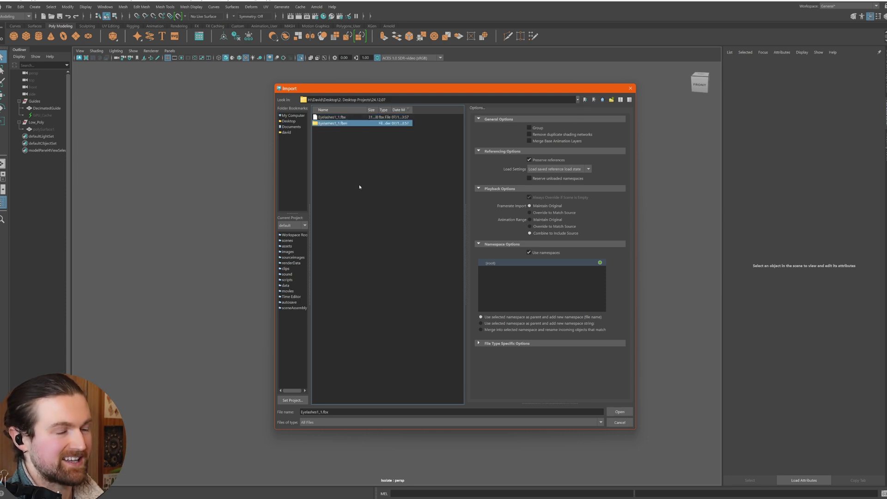
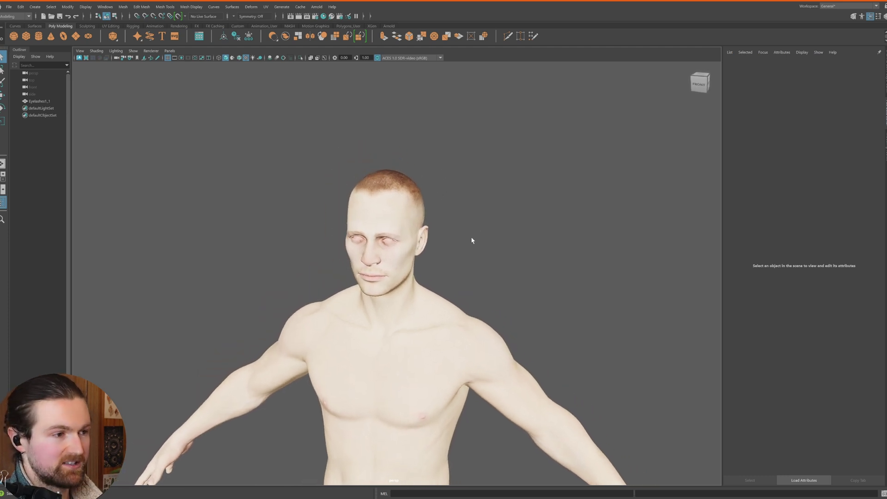
# - Change the imported body mesh's material type from Phong to Ai Standard Surface
pyautogui.click(408, 240)
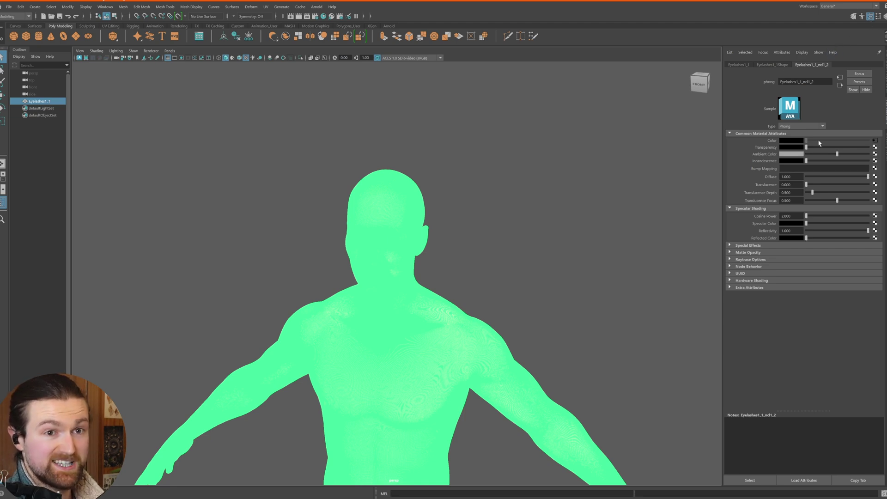
pyautogui.click(481, 259)
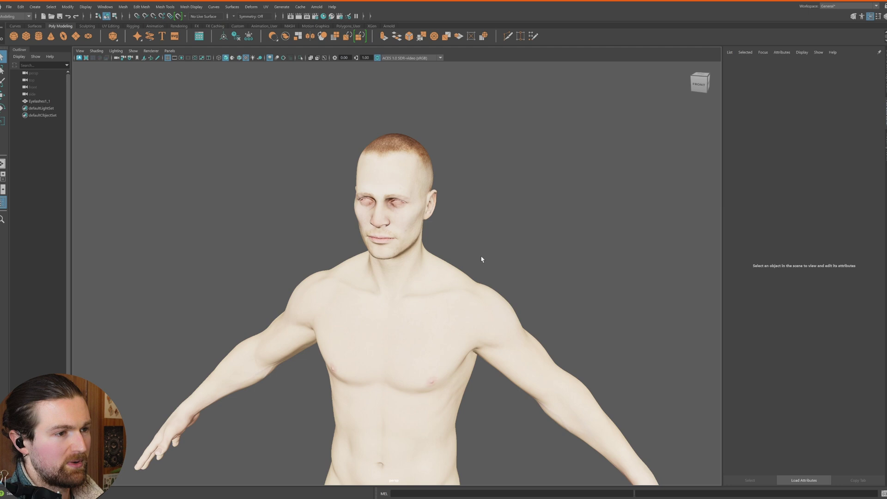
pyautogui.click(473, 301)
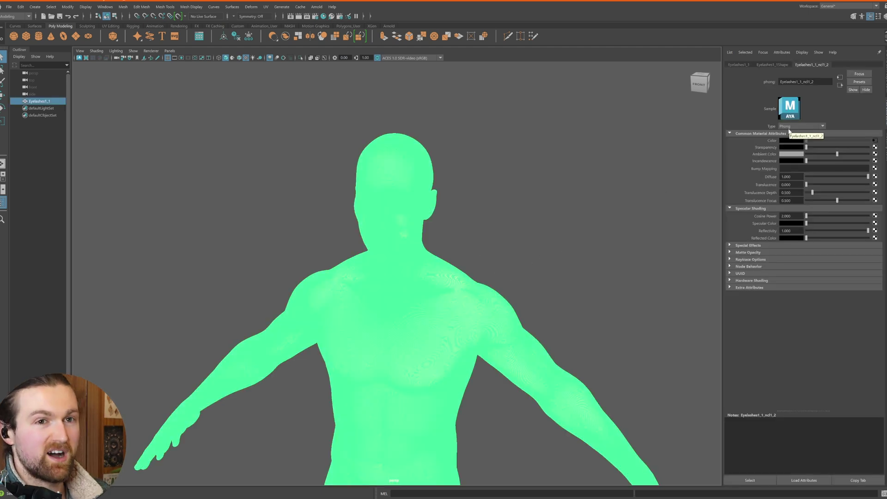
pyautogui.click(823, 126)
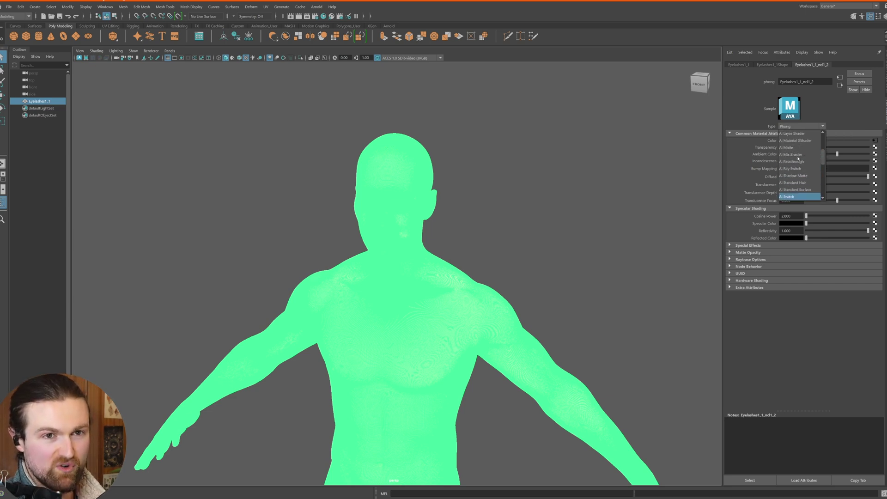
pyautogui.scroll(2, 802, 168)
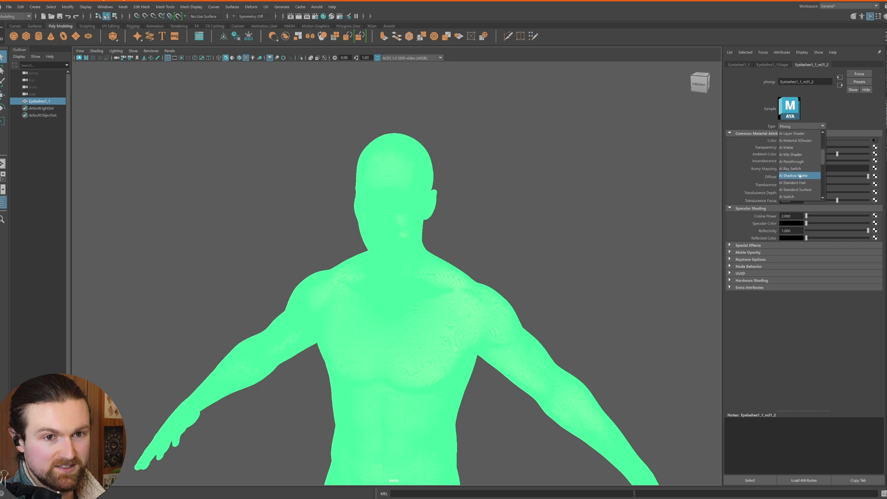
pyautogui.scroll(1, 803, 188)
pyautogui.scroll(-1, 803, 188)
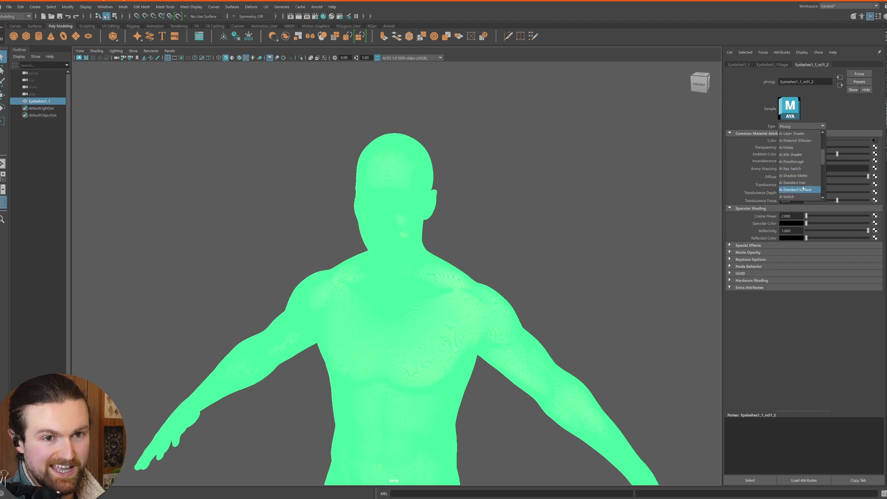
pyautogui.click(801, 190)
pyautogui.click(578, 270)
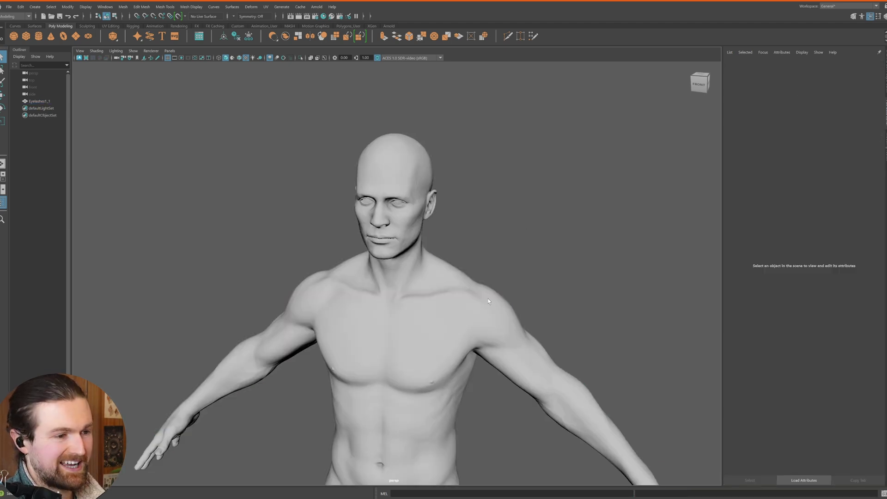
# - Connect a file texture to the body material's base color and load Eyelashes1_1_TXTR.tga from the Eyelashes1_1.fbm folder
pyautogui.click(483, 317)
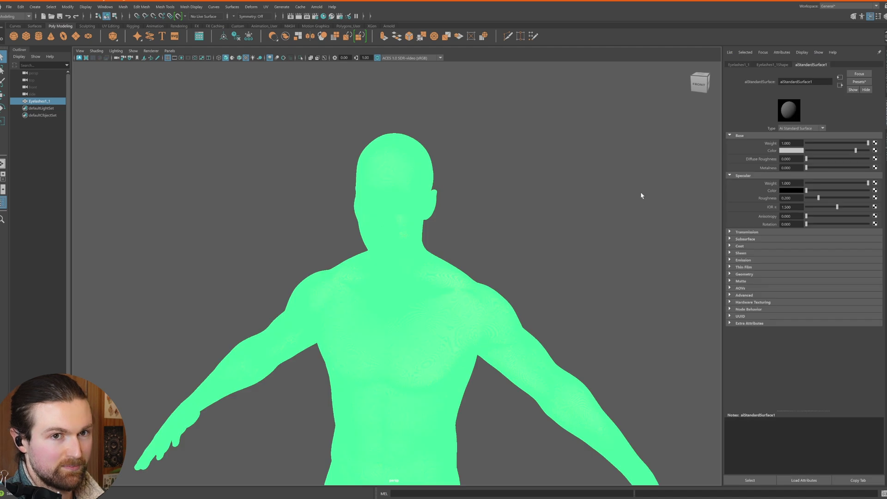
pyautogui.click(876, 151)
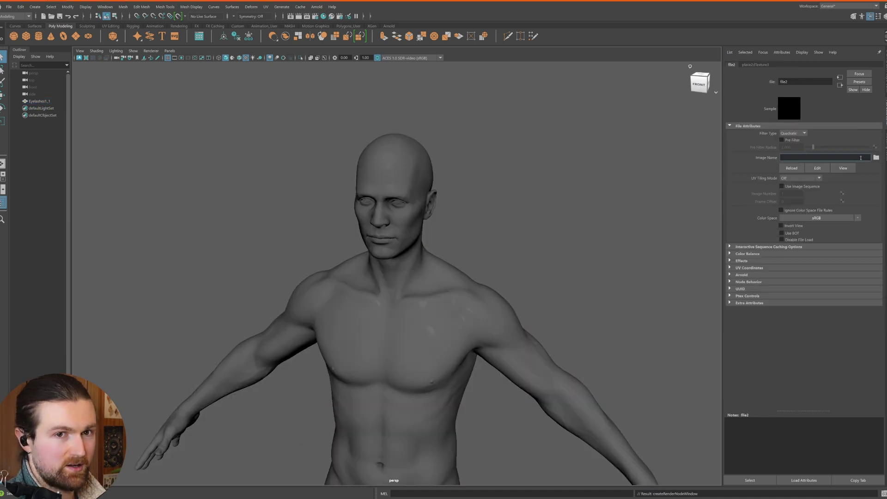
pyautogui.click(876, 159)
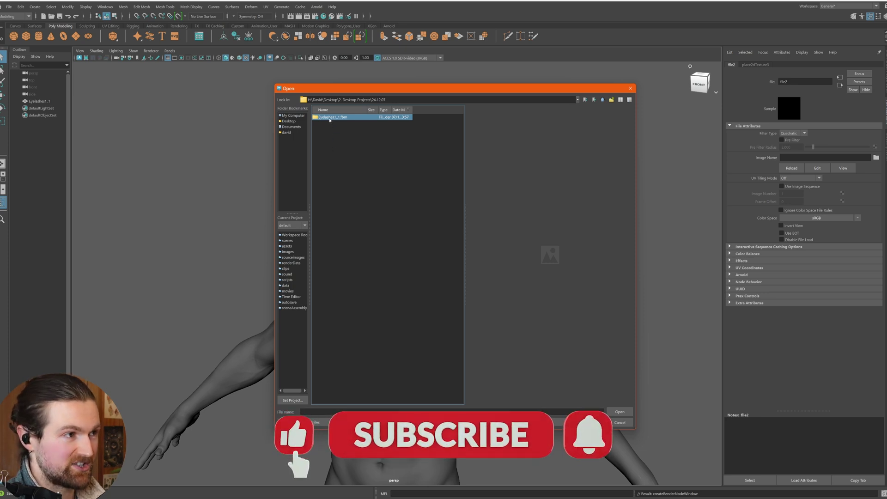
pyautogui.doubleClick(329, 118)
pyautogui.click(327, 118)
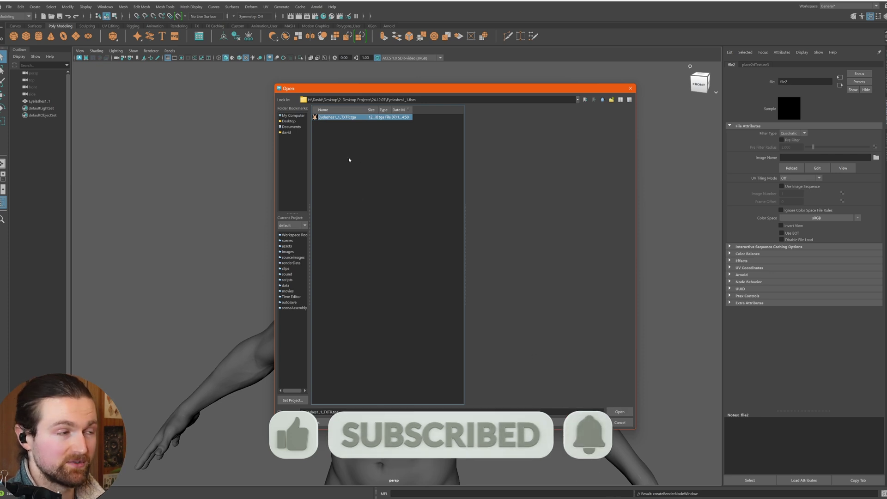
pyautogui.click(620, 412)
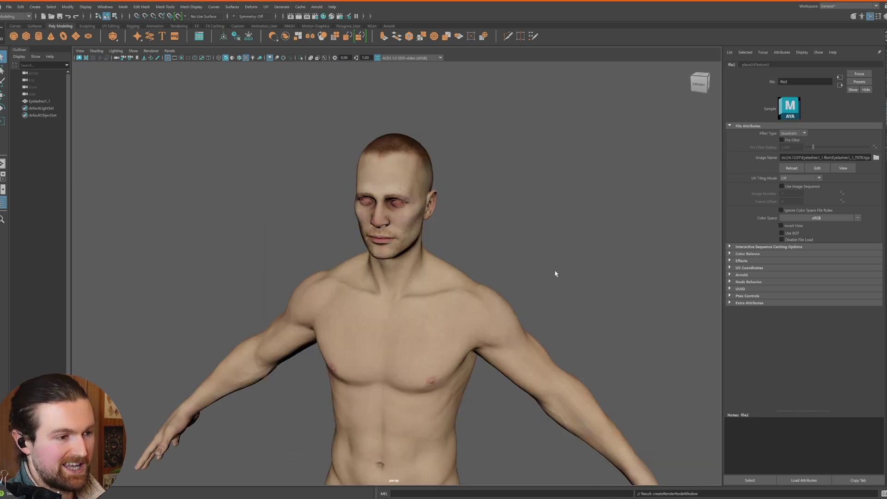
pyautogui.scroll(-3, 564, 285)
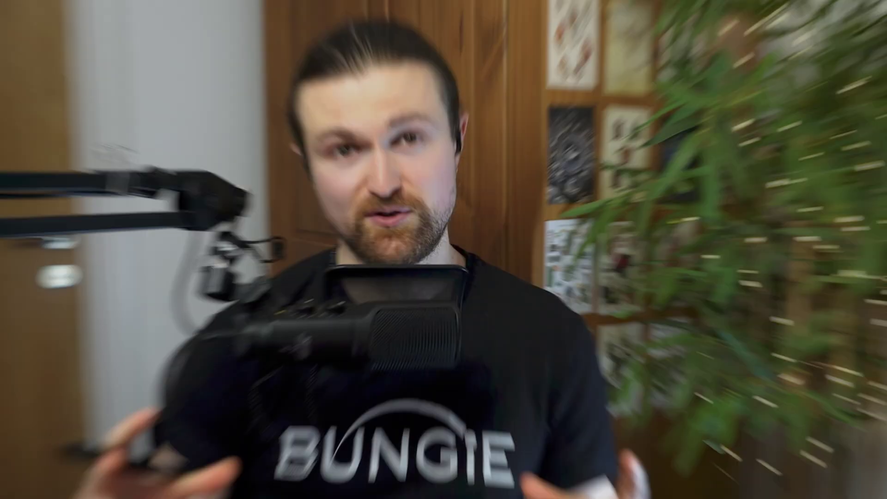